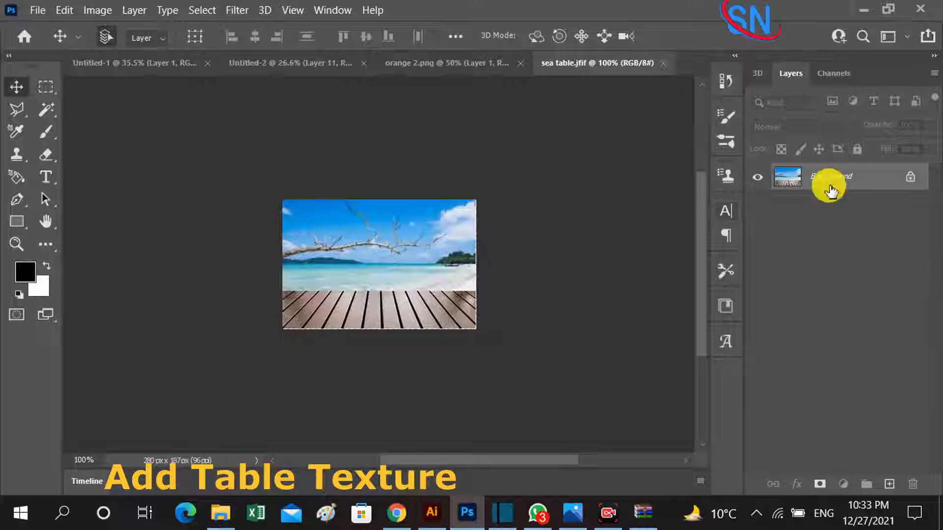
Convert the background of sea table.jfif into a normal layer and copy the image onto the lower part of the Untitled-1 canvas.
double_click(810, 178)
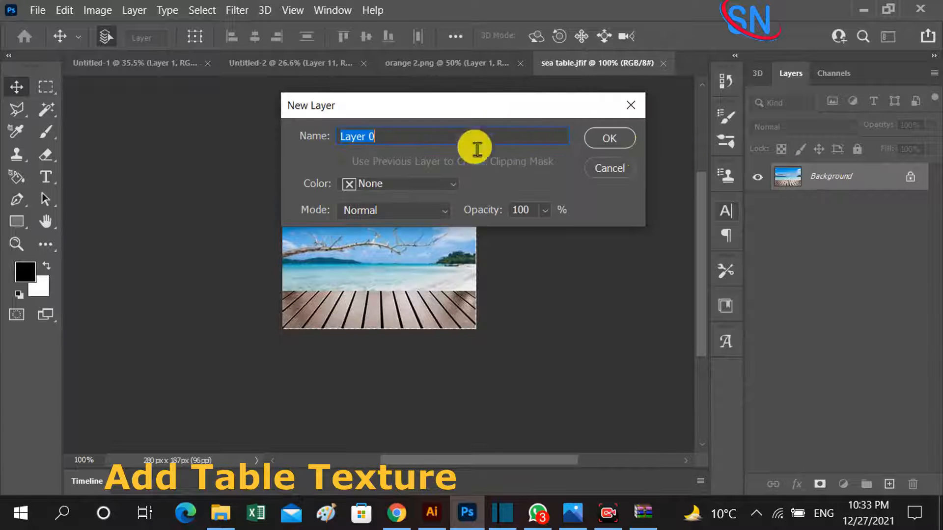
click(611, 139)
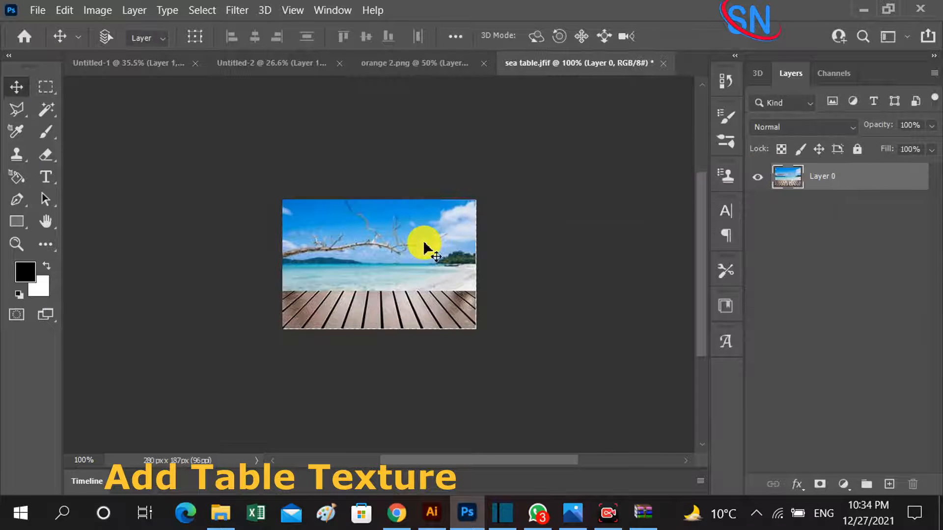
drag(399, 269, 118, 64)
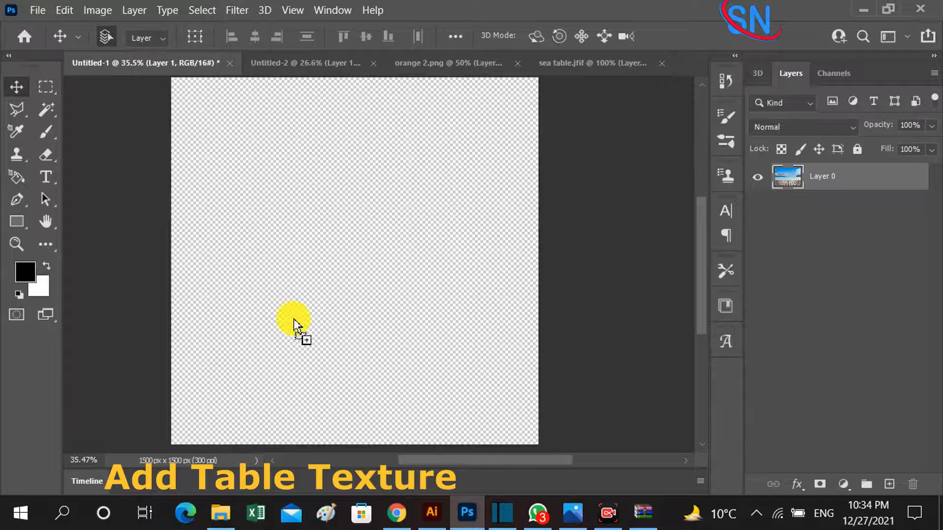
drag(294, 320, 429, 422)
Stretch the sea table image across the whole canvas with Free Transform and delete everything above the wooden table.
key(ctrl+t)
mouse_move(372, 372)
mouse_down()
mouse_move(408, 381)
mouse_move(378, 376)
mouse_up()
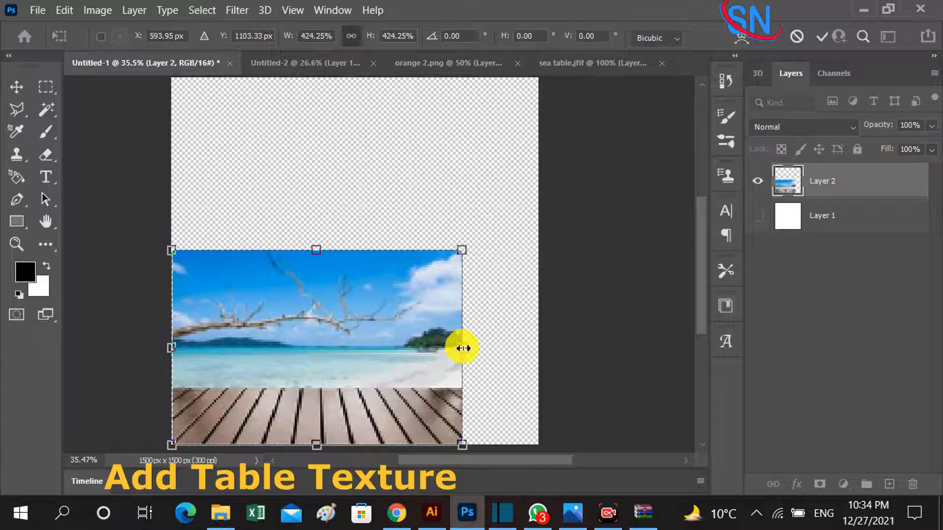
drag(463, 348, 539, 349)
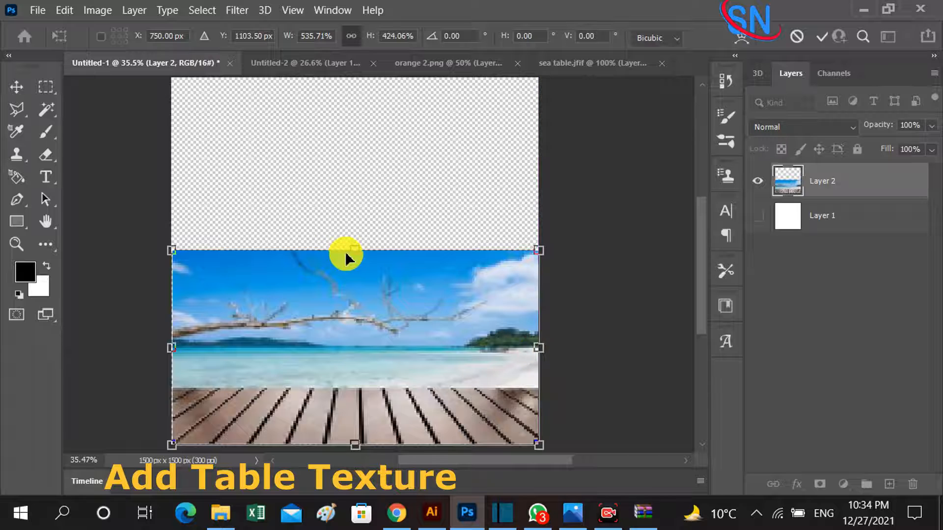
drag(352, 253, 344, 80)
drag(196, 82, 574, 338)
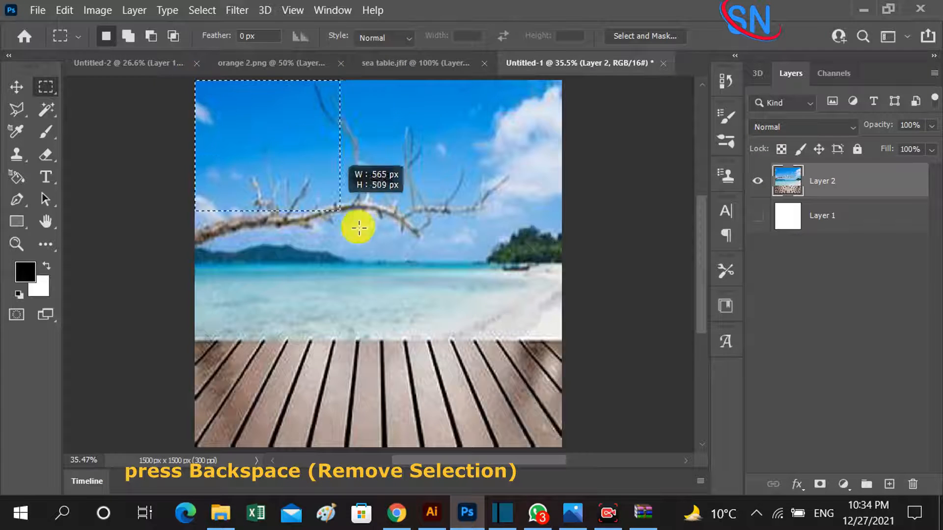
key(Delete)
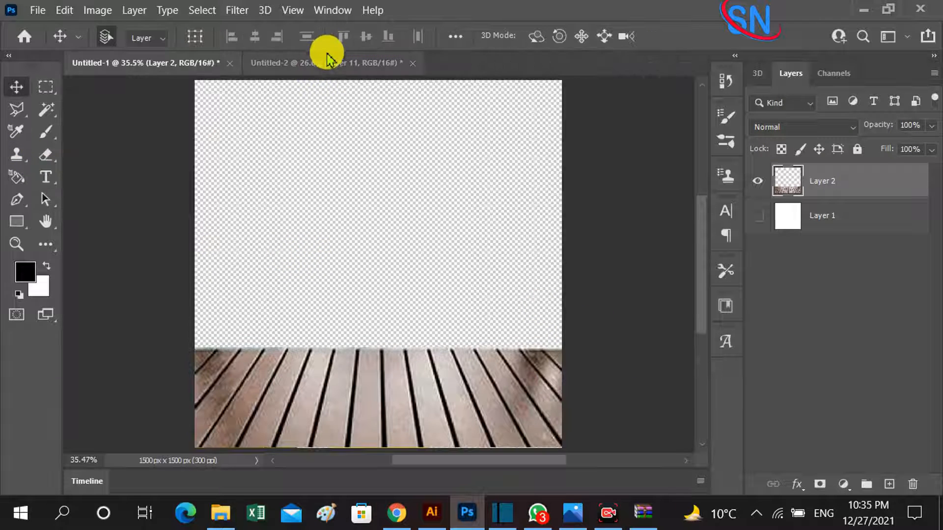
Copy the three cocktails from Untitled-2 into Untitled-1, scale them to about 91%, and stand them on the wooden table.
click(329, 63)
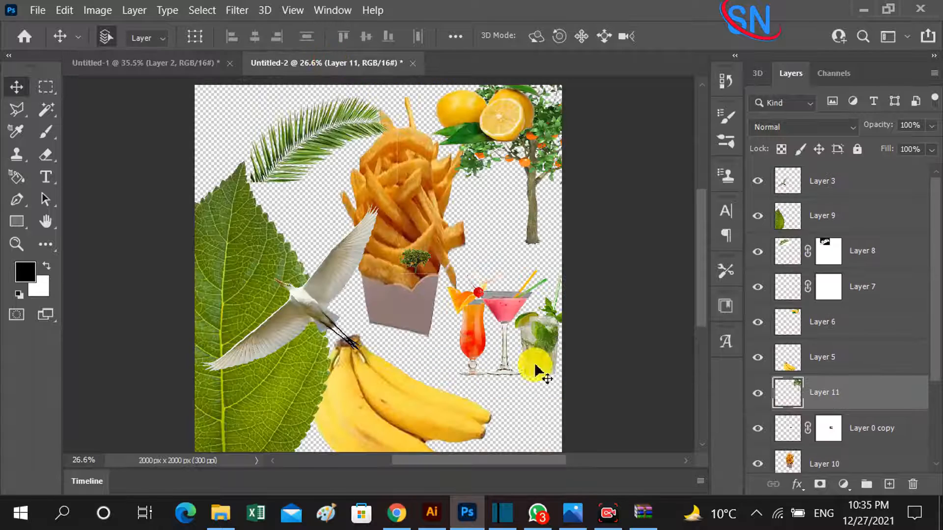
drag(517, 320, 424, 332)
key(ctrl+t)
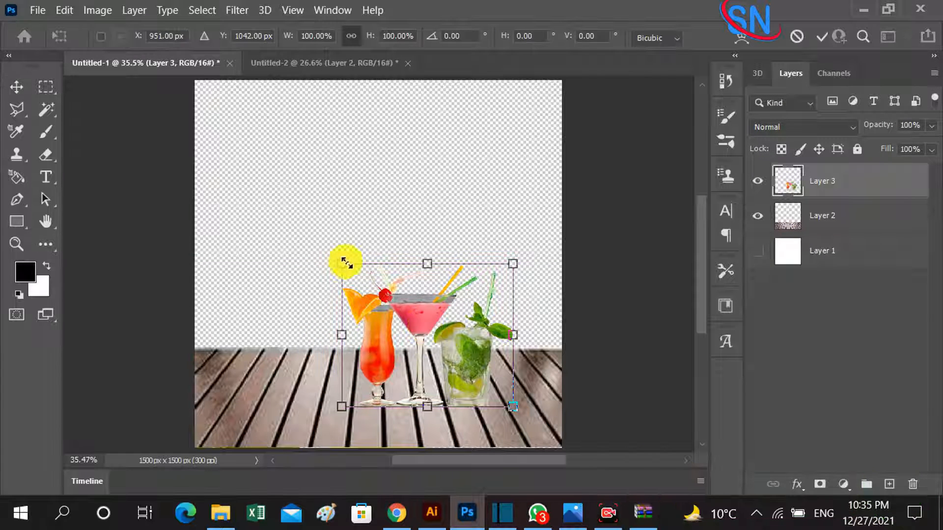
drag(342, 266, 359, 278)
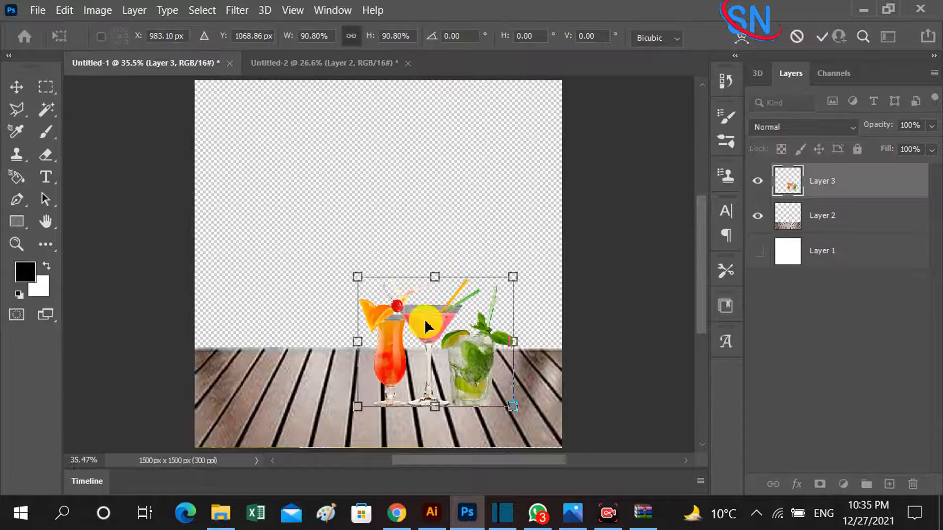
mouse_move(428, 323)
mouse_down()
mouse_move(433, 331)
mouse_move(417, 342)
mouse_move(430, 334)
mouse_up()
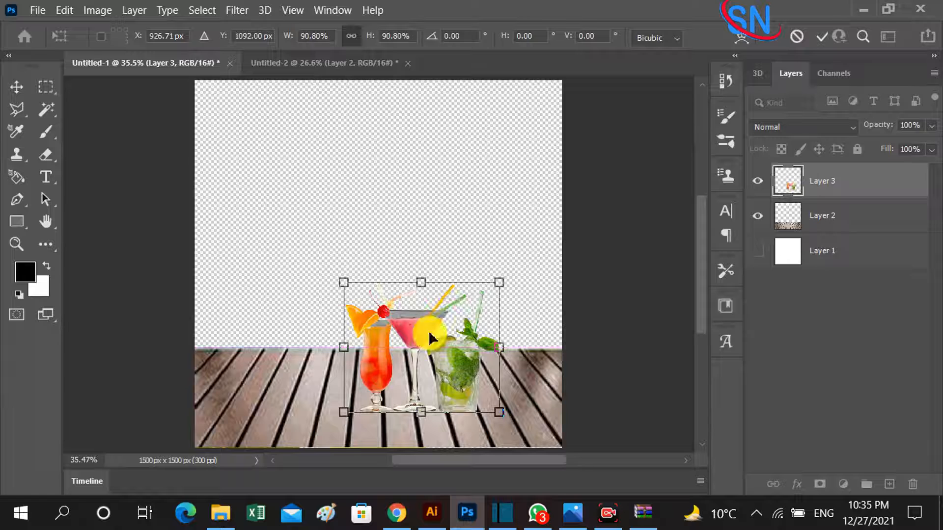
key(Return)
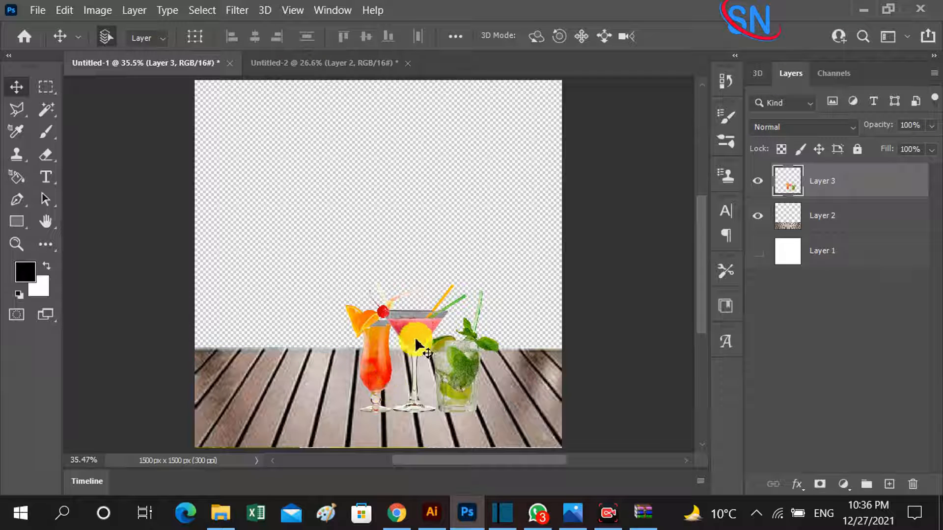
drag(417, 342, 437, 354)
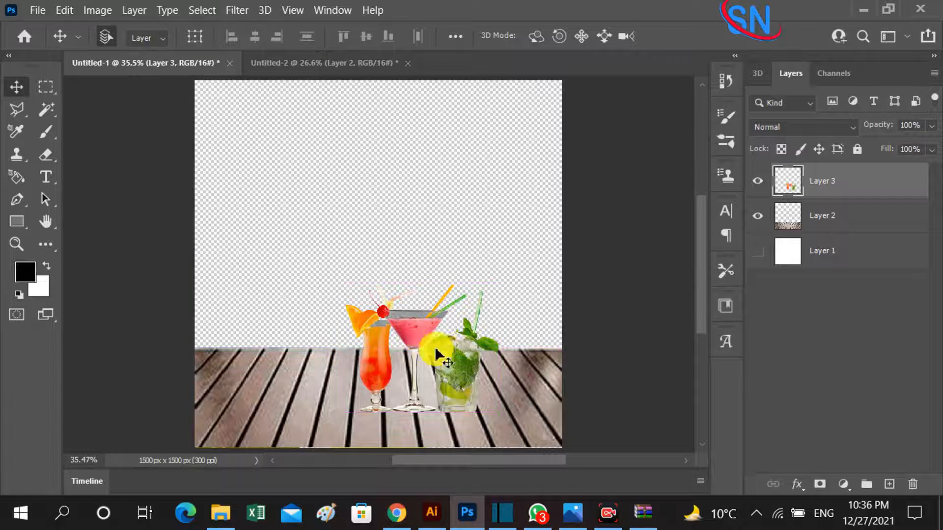
Copy the fries from Untitled-2 into Untitled-1, scale them to about 51%, and place them beside the cocktails, spacing the cocktails slightly away.
drag(423, 103, 354, 71)
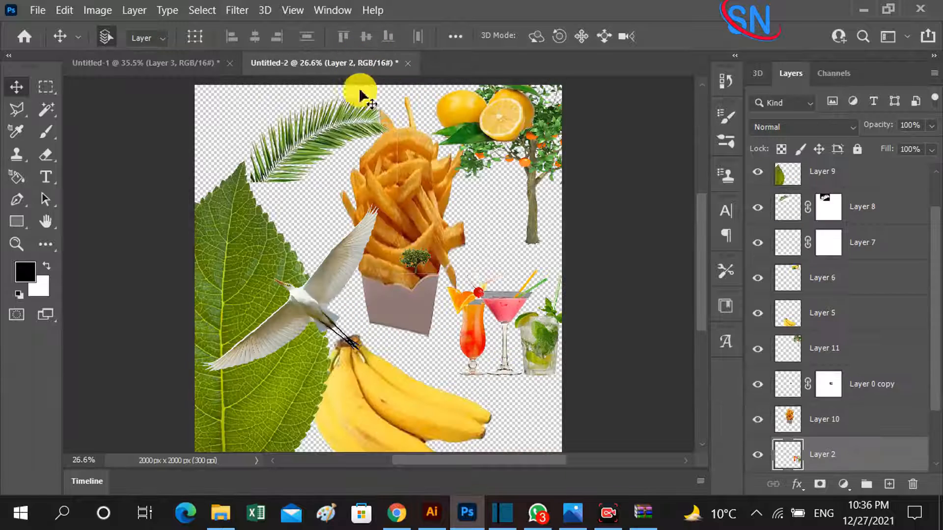
drag(393, 288, 174, 73)
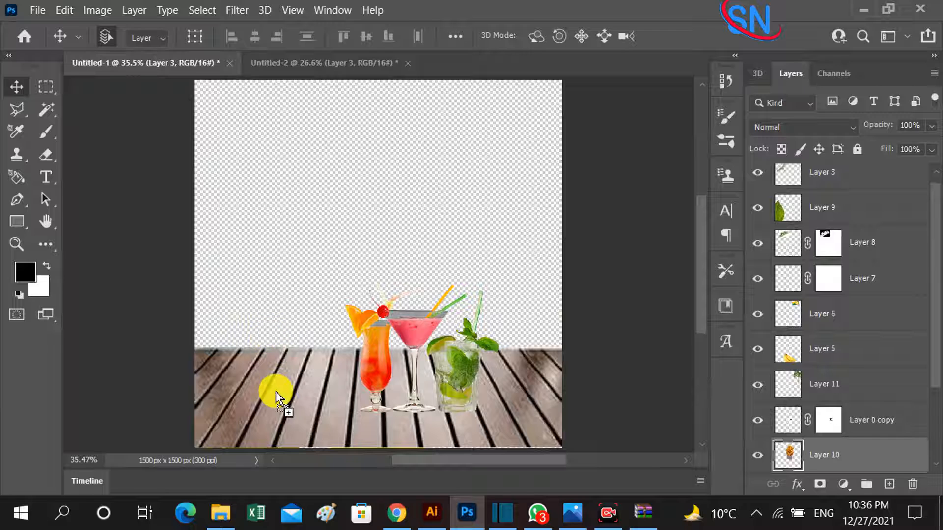
drag(276, 392, 307, 261)
key(ctrl+t)
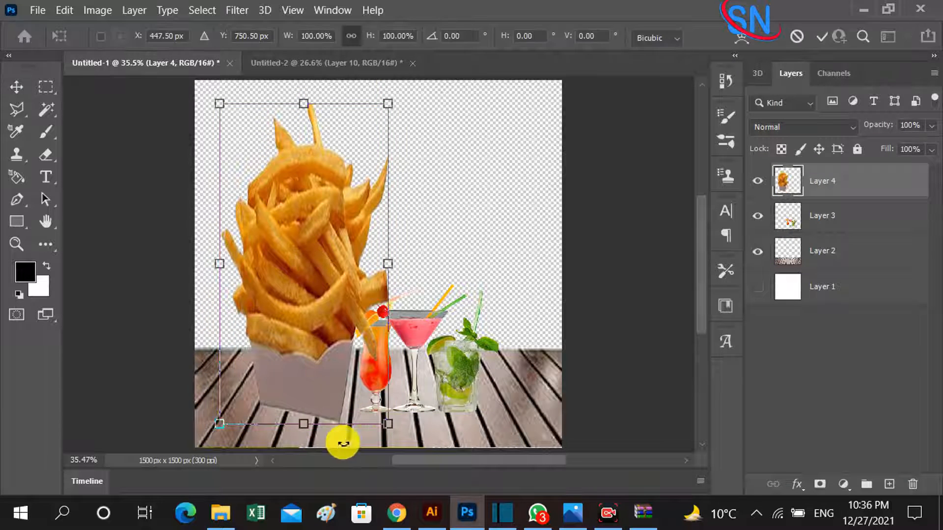
drag(388, 425, 331, 337)
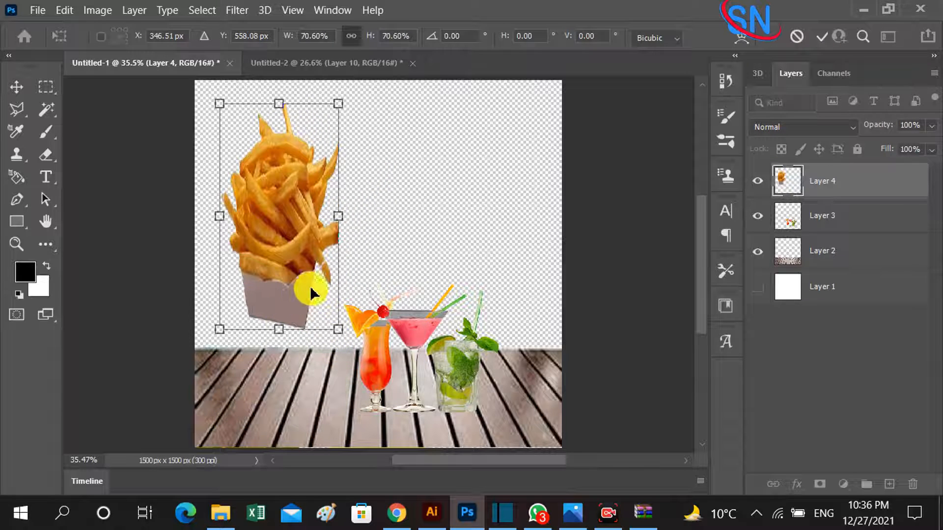
drag(295, 284, 329, 381)
drag(310, 344, 319, 364)
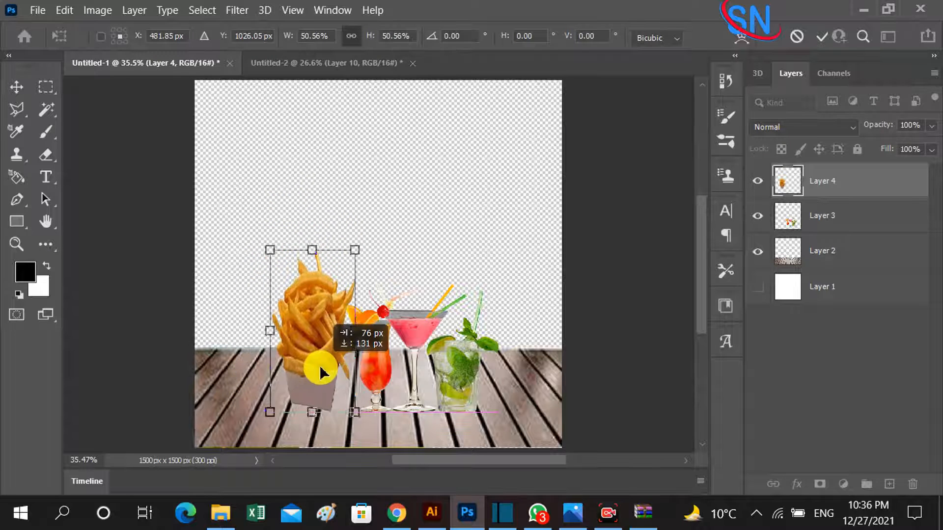
key(Return)
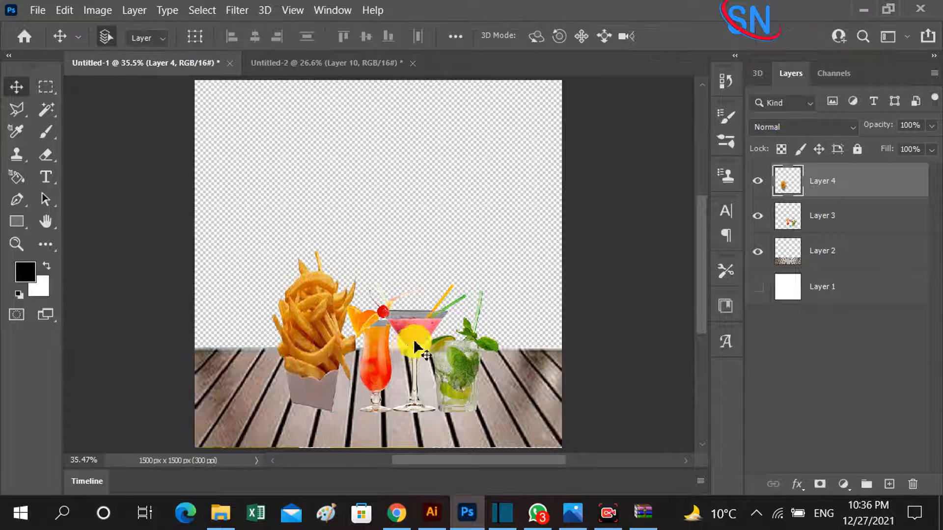
drag(414, 342, 429, 344)
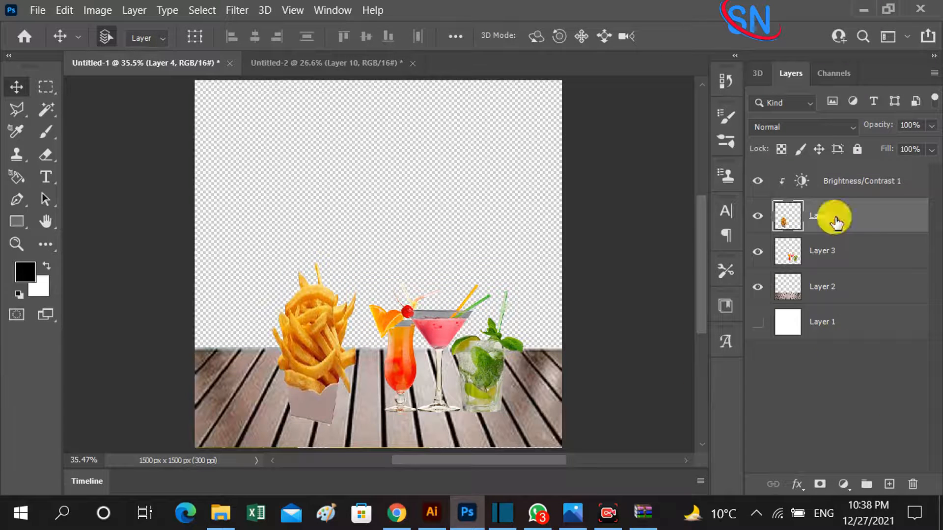
Add a Brightness/Contrast adjustment clipped to the fries layer with brightness 9 and contrast -6.
click(852, 485)
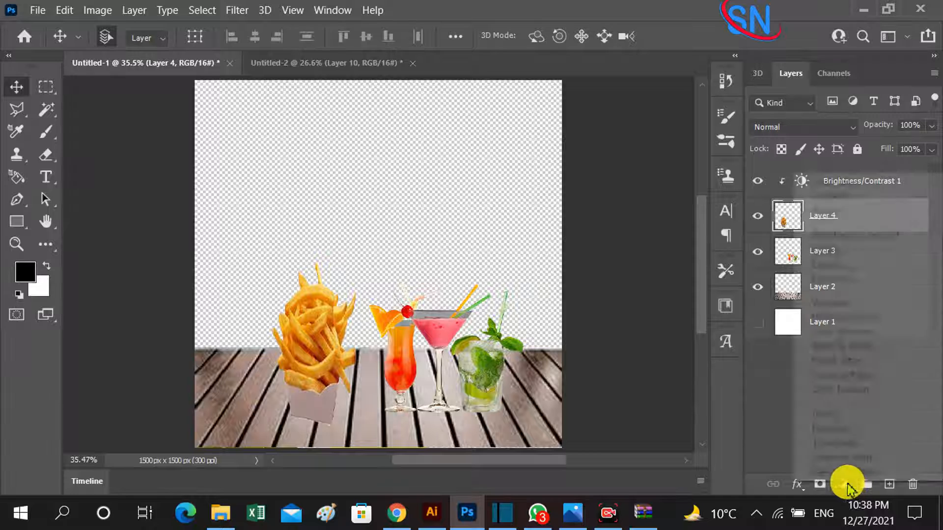
click(848, 239)
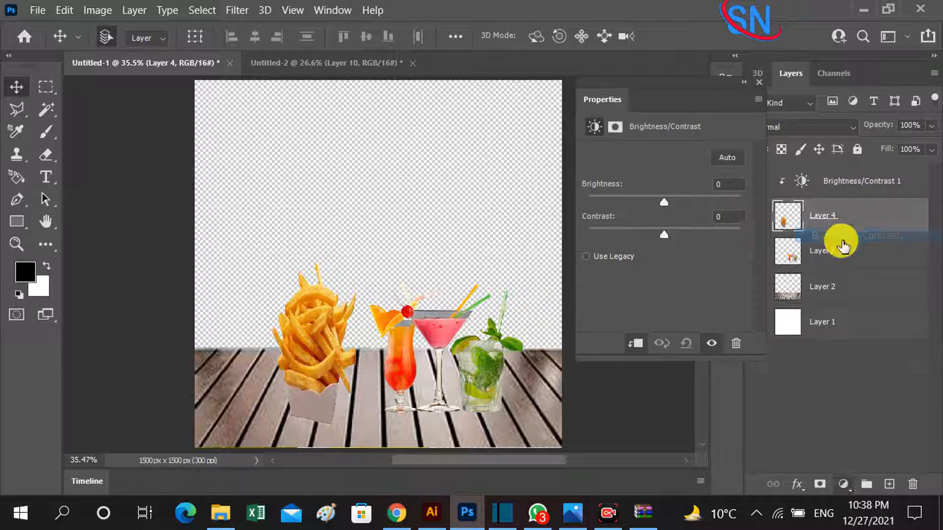
drag(666, 203, 668, 199)
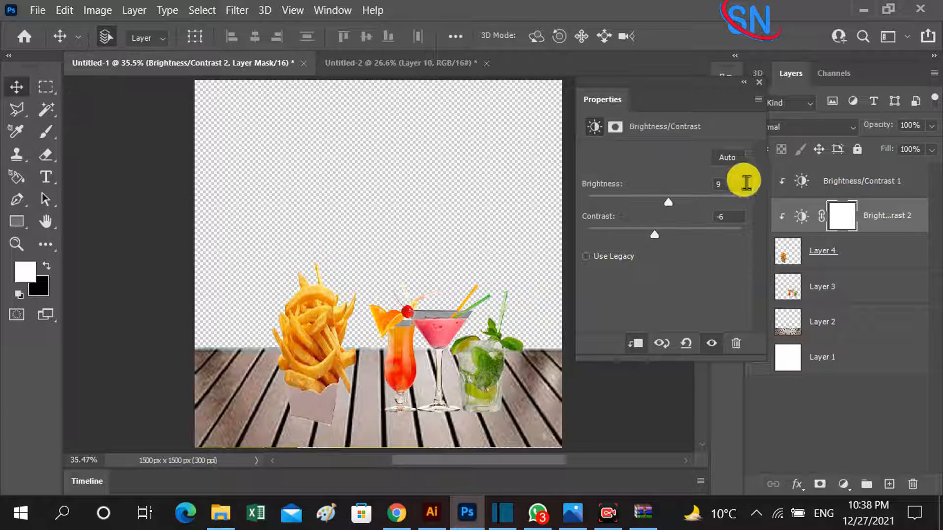
click(758, 81)
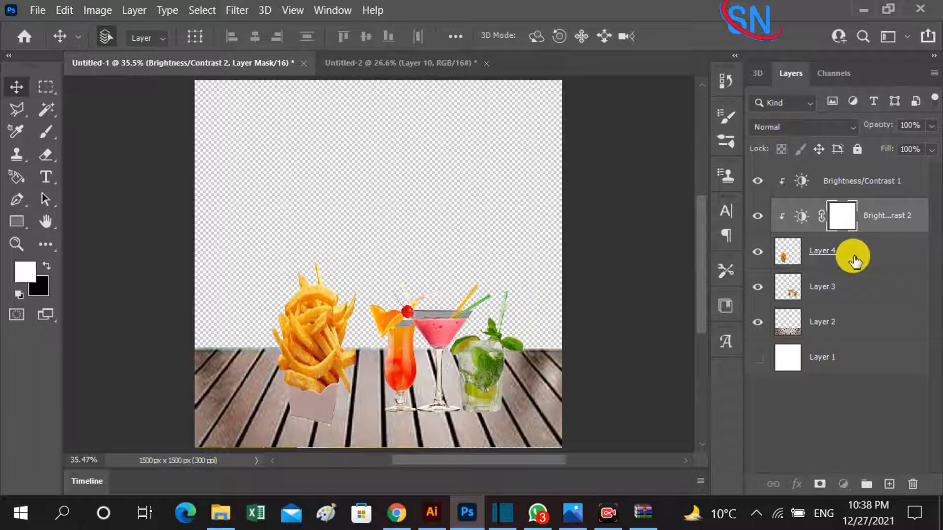
Add a Curves adjustment clipped to the fries layer, shaping the RGB curve with an upper and a lower point for a slight S shape.
click(853, 259)
click(844, 484)
click(838, 266)
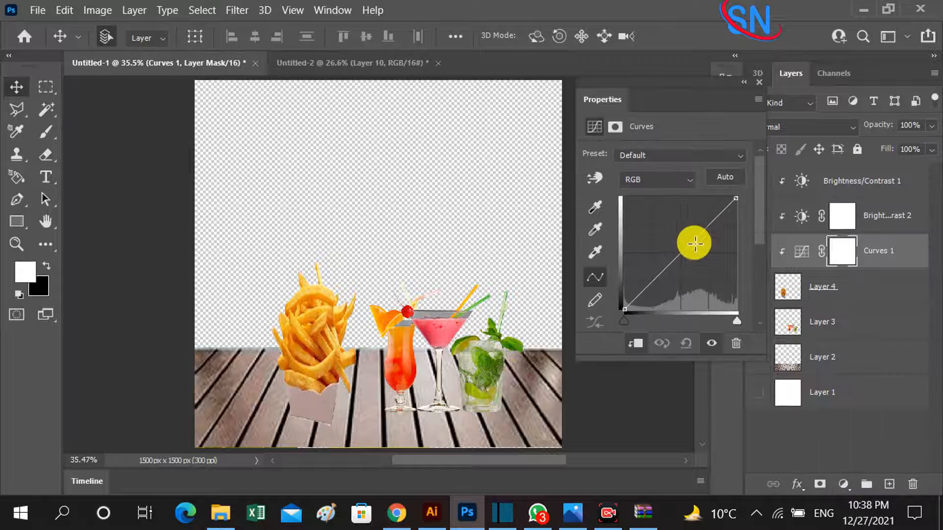
drag(701, 245, 704, 232)
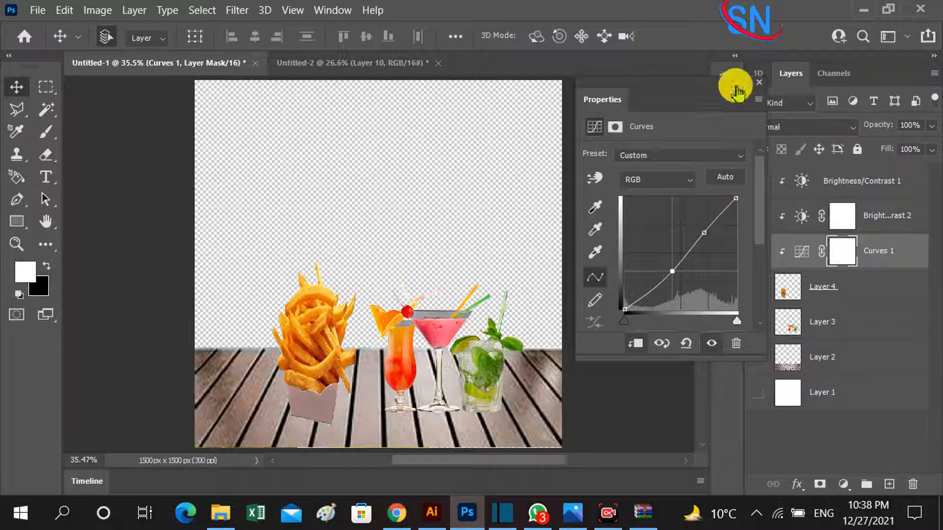
click(759, 82)
Move the cocktails slightly back on the table, and scale the fries down to a smaller size in front of them.
click(845, 302)
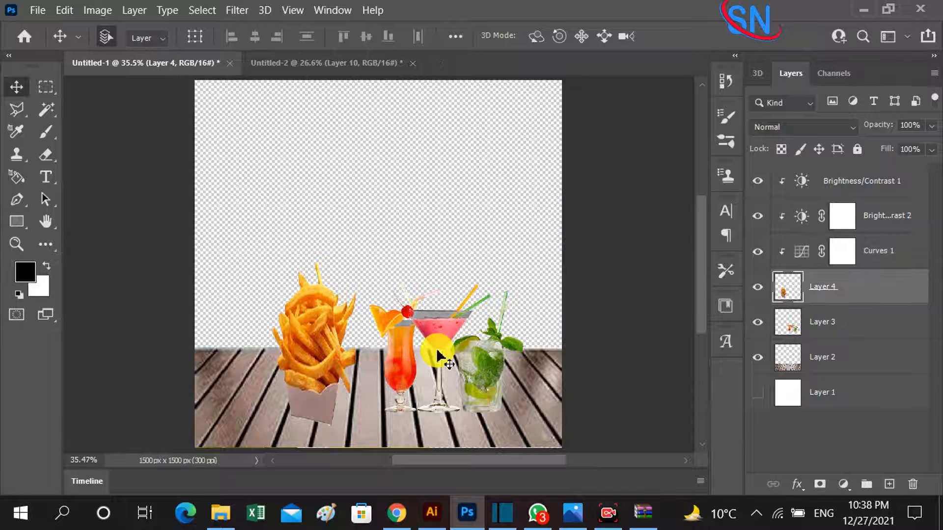
drag(442, 352, 452, 338)
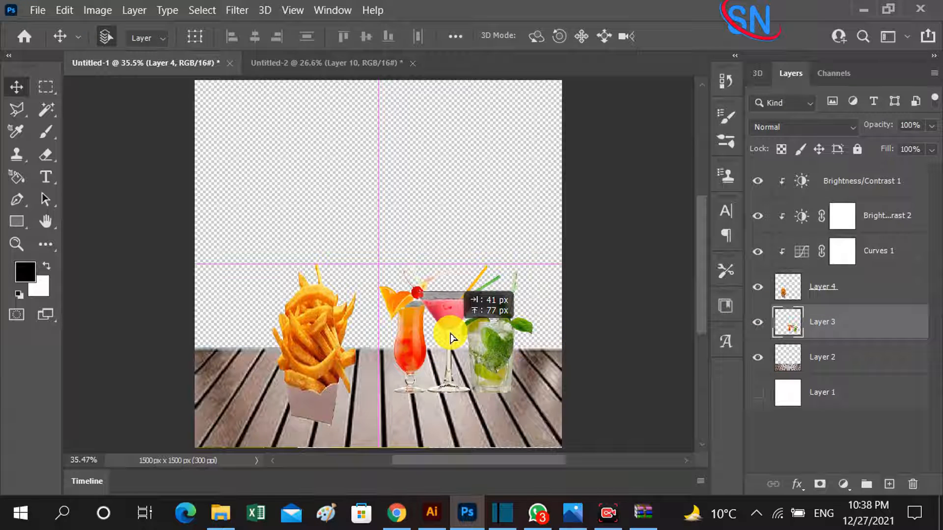
click(343, 358)
key(ctrl+t)
drag(357, 265, 344, 291)
drag(312, 338, 320, 349)
key(Return)
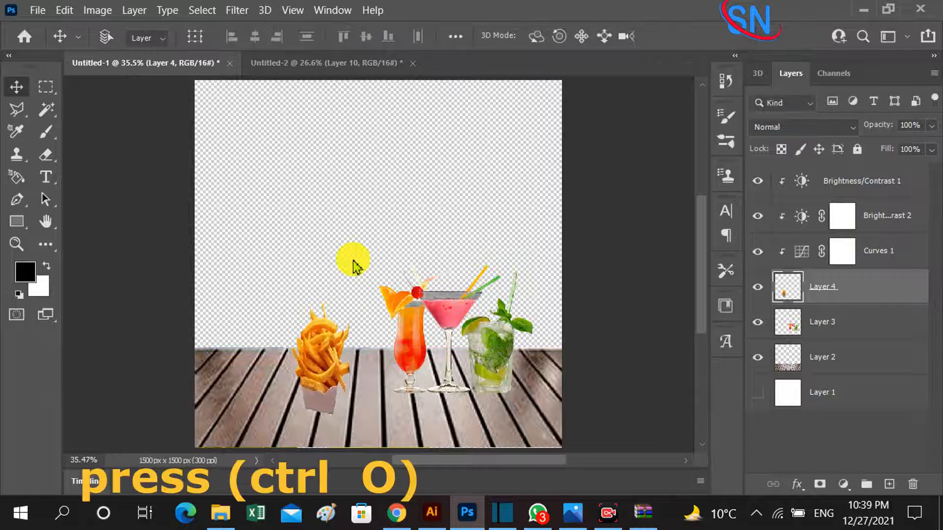
Open the sea and sky photo zbi.jpg from the New folder on the USB drive.
key(ctrl+o)
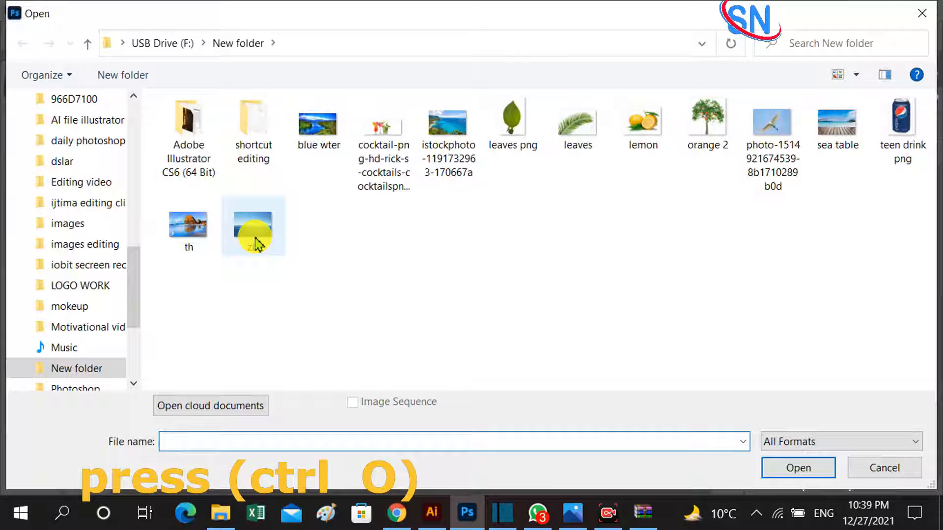
double_click(256, 243)
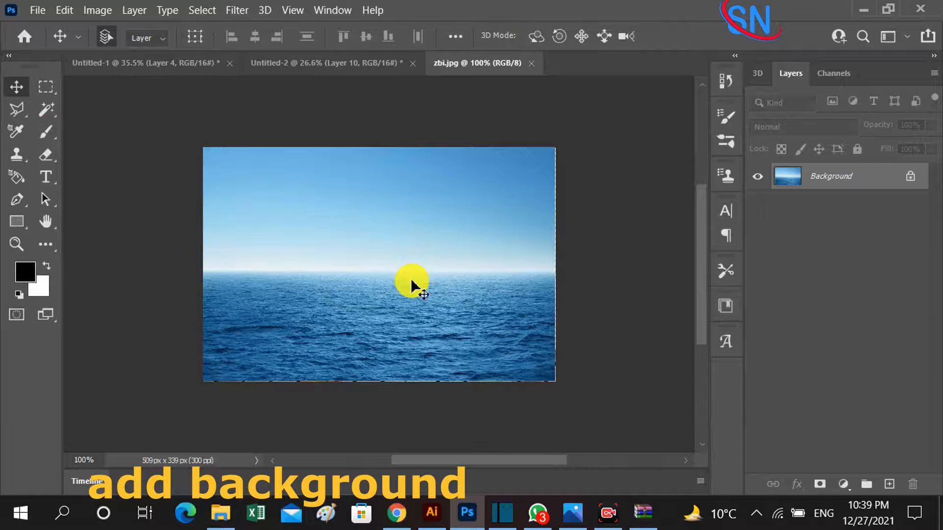
drag(412, 281, 404, 285)
drag(691, 250, 692, 250)
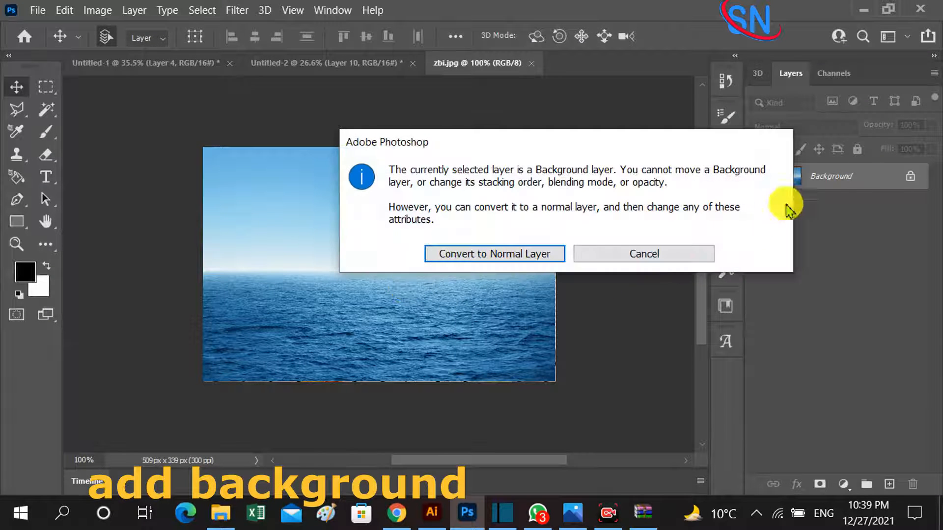
click(653, 255)
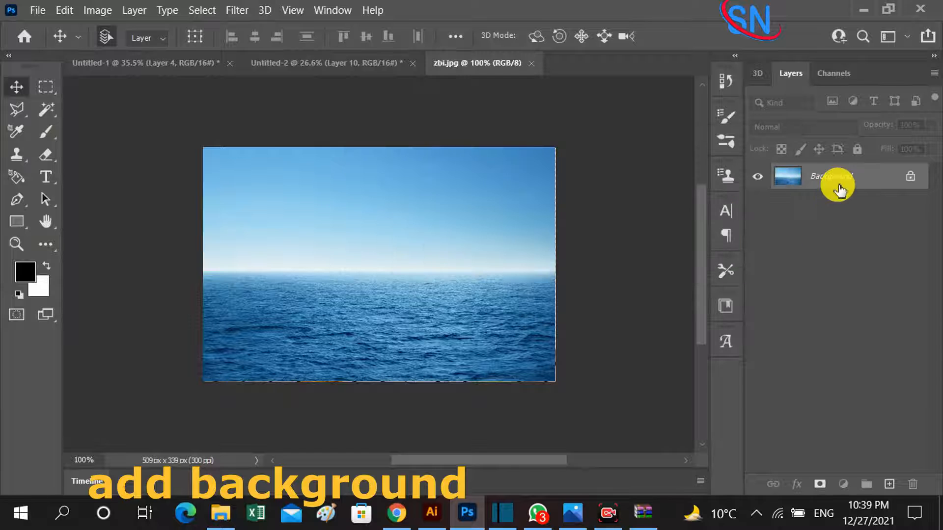
Convert the zbi.jpg background into a normal layer, select the whole image, and copy it into Untitled-1 above the table.
double_click(839, 190)
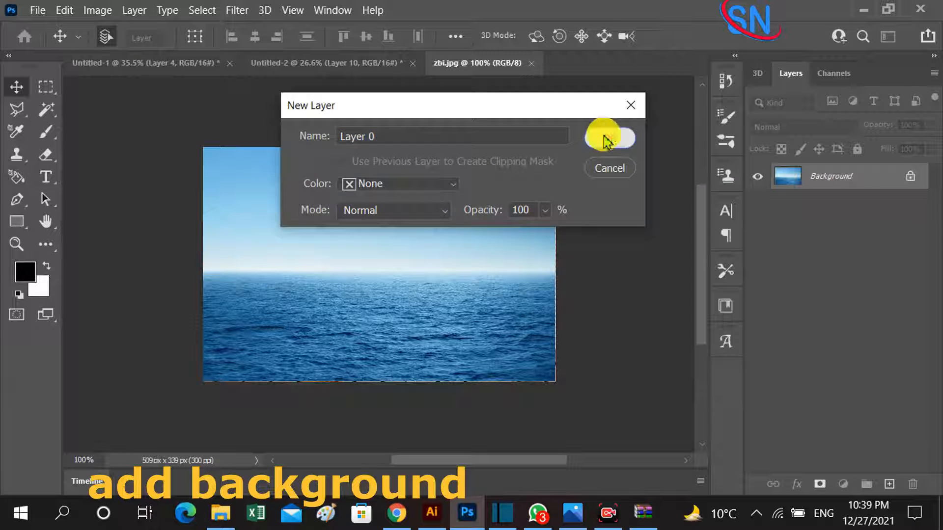
click(608, 140)
key(ctrl+a)
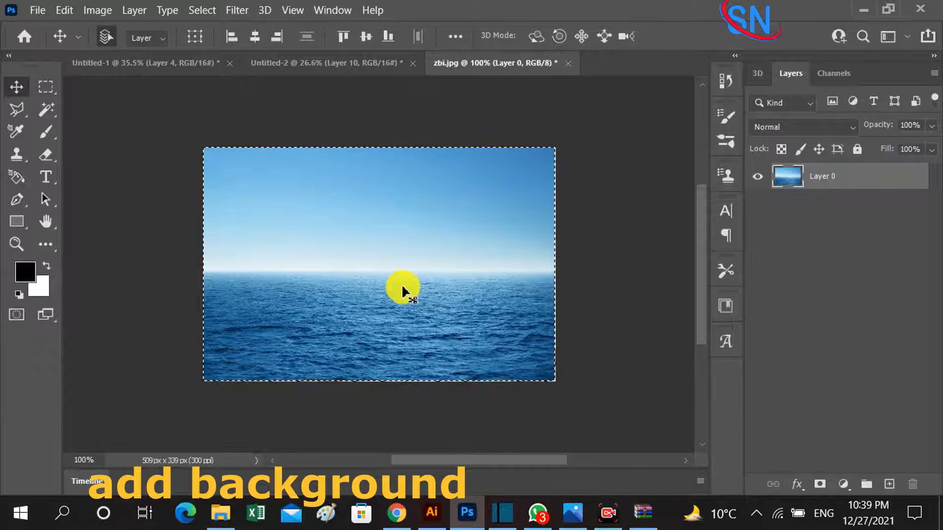
drag(402, 284, 325, 197)
Scale the sea photo to span the full canvas width from the table edge up to the canvas top, and place its layer below the table.
key(ctrl+t)
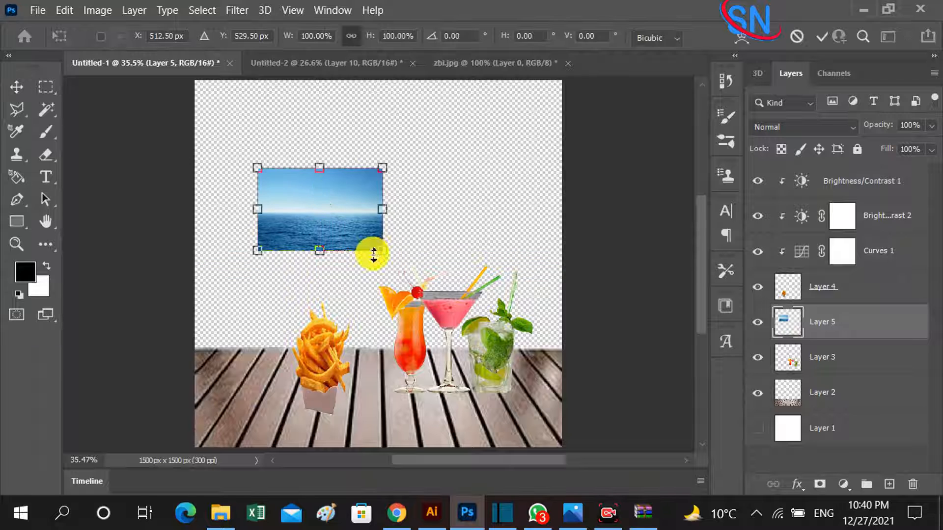
drag(382, 255, 552, 350)
drag(469, 309, 473, 284)
drag(278, 252, 194, 250)
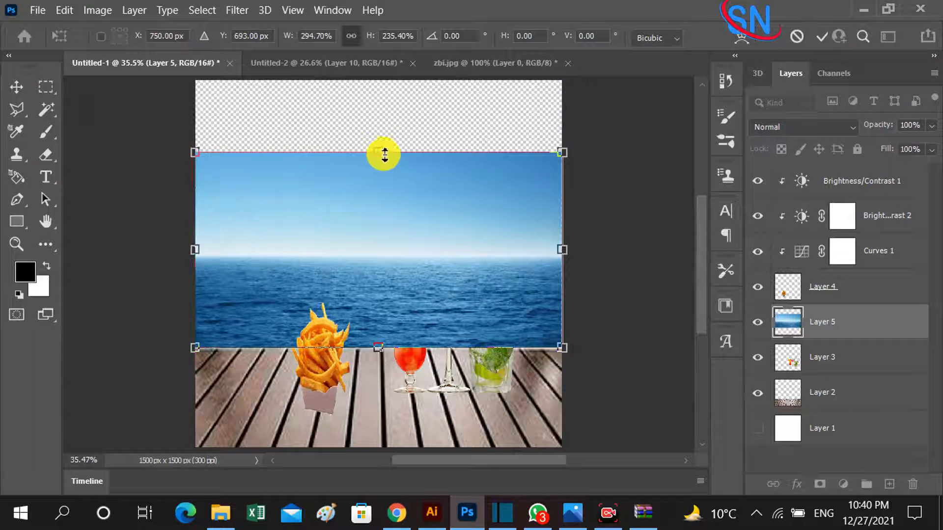
drag(384, 154, 372, 139)
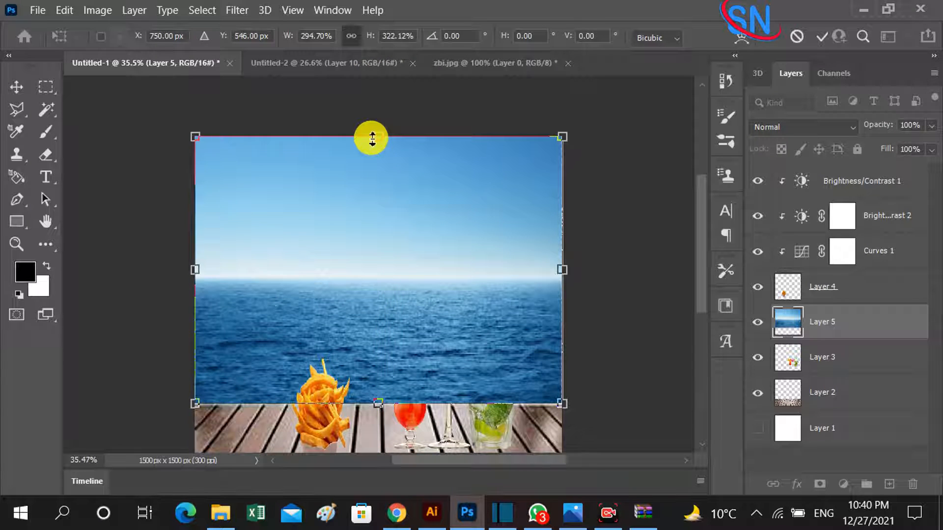
key(Return)
drag(837, 344, 872, 416)
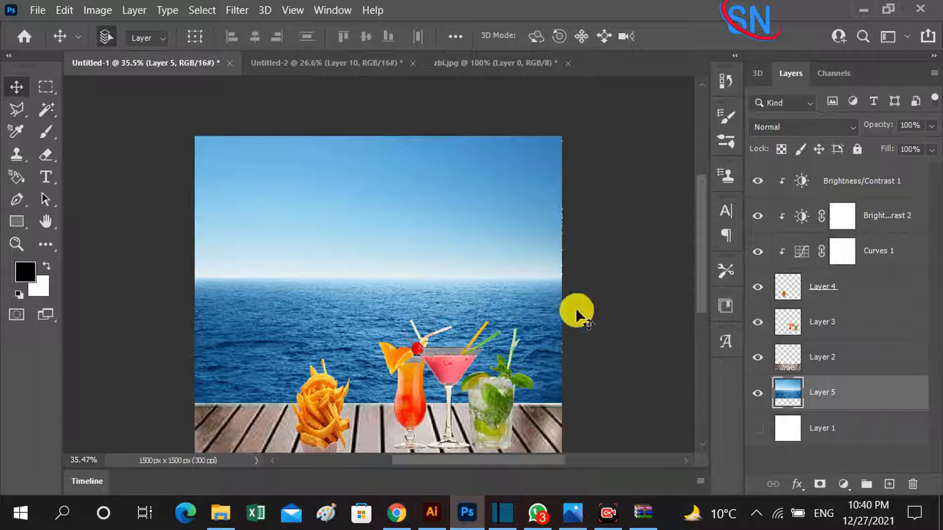
Bring the cocktails slightly forward on the table and shift the fries a little closer to them.
mouse_move(506, 315)
mouse_down()
mouse_move(514, 321)
mouse_move(506, 311)
mouse_up()
scroll(506, 314, down, 2)
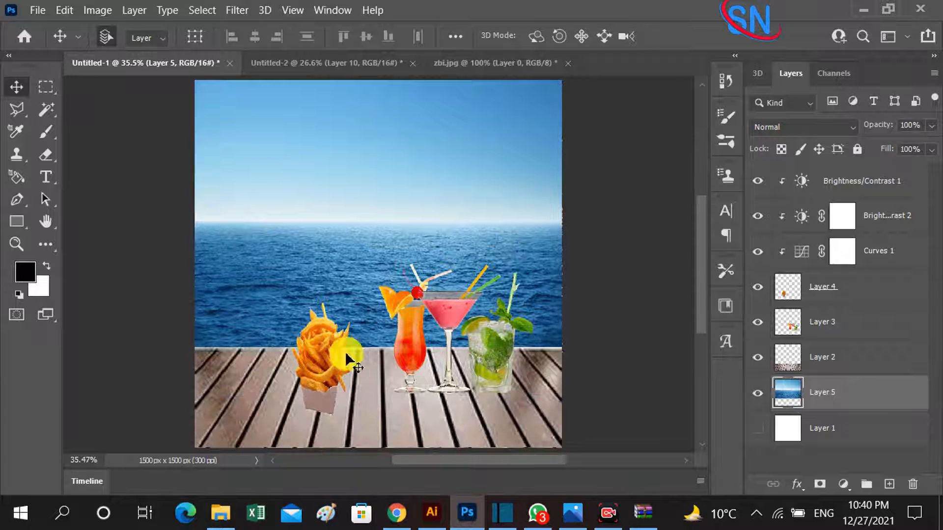
drag(392, 303, 410, 348)
drag(335, 376, 344, 377)
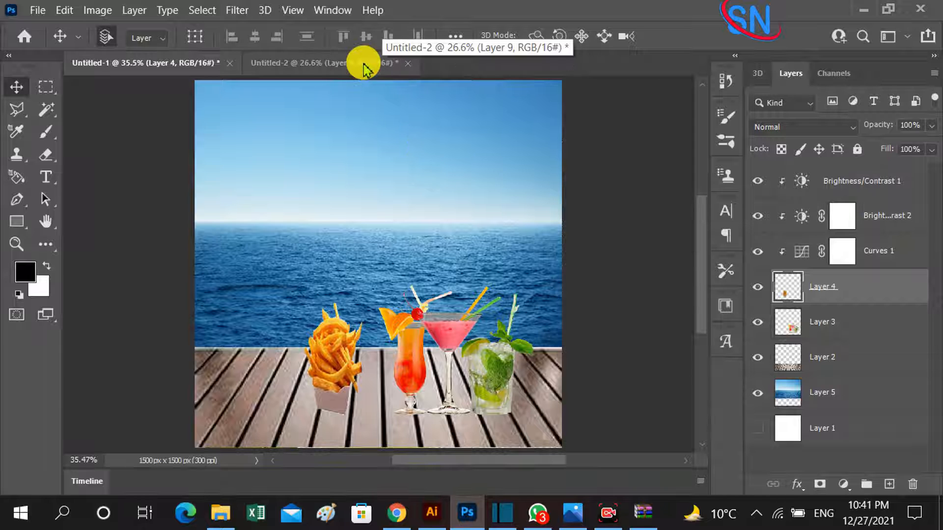
Copy the bananas from Untitled-2 into Untitled-1, scale them to about 61%, and place them partly outside the canvas's lower-left corner.
click(363, 64)
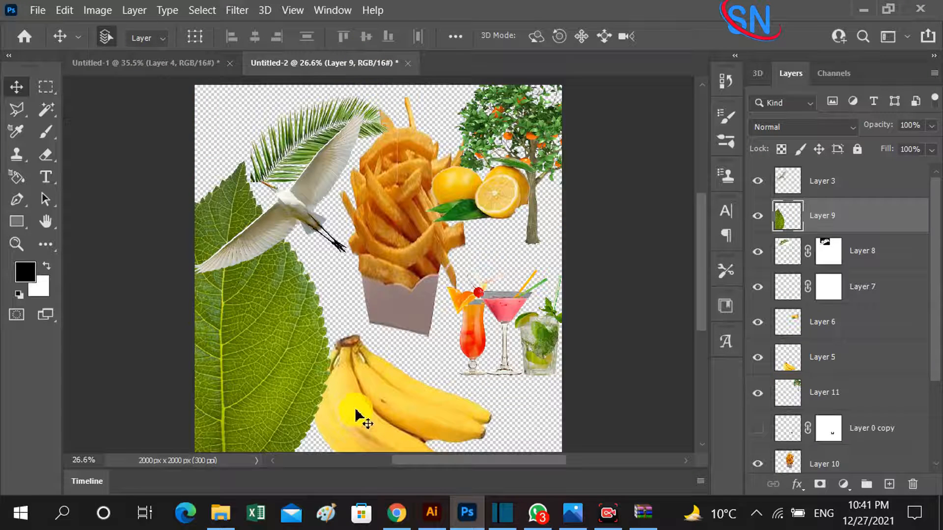
drag(358, 418, 220, 415)
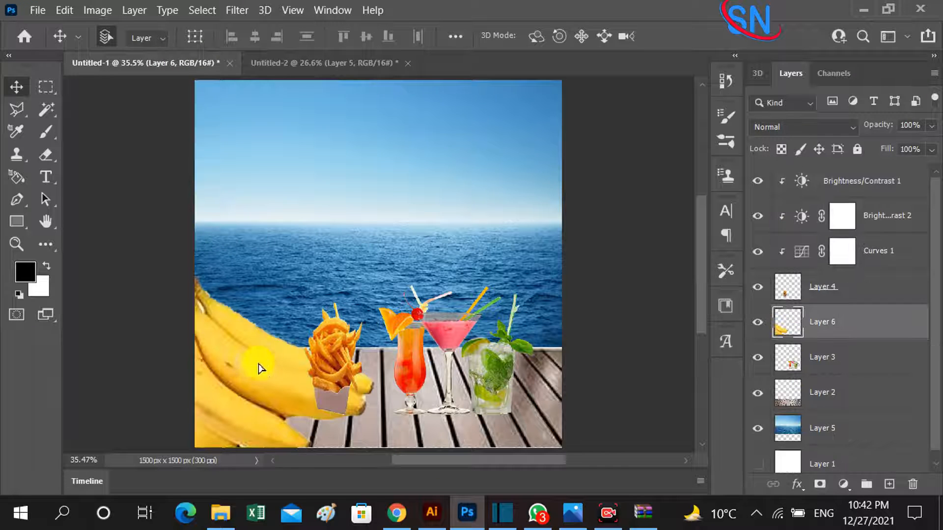
drag(260, 369, 276, 352)
key(ctrl+t)
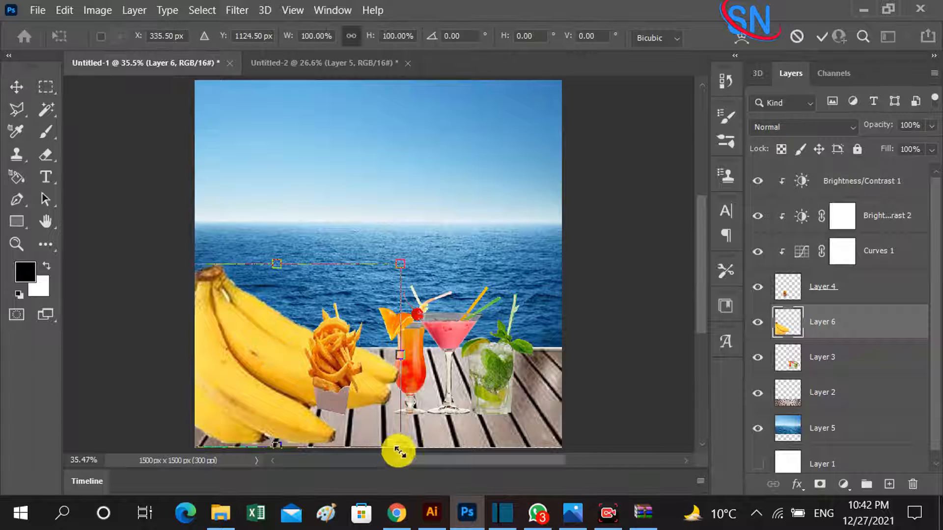
drag(403, 447, 227, 327)
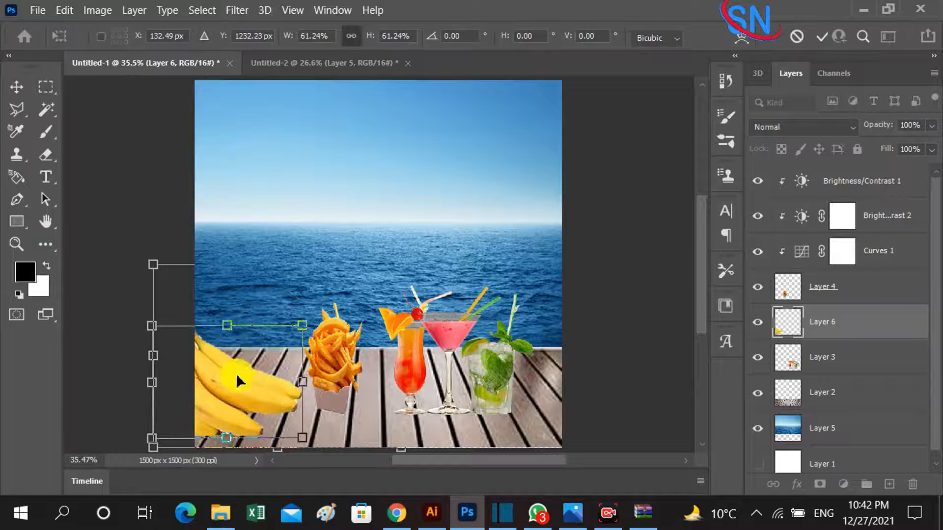
drag(236, 378, 205, 425)
key(Return)
Shift the cocktails slightly toward the right edge of the canvas and bring the fries forward on the table.
drag(476, 393, 491, 385)
drag(333, 389, 361, 412)
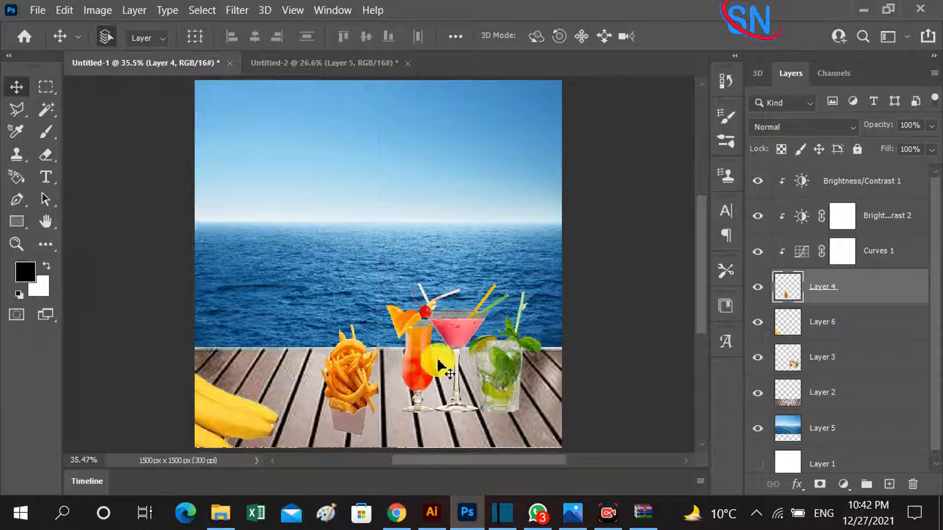
click(357, 72)
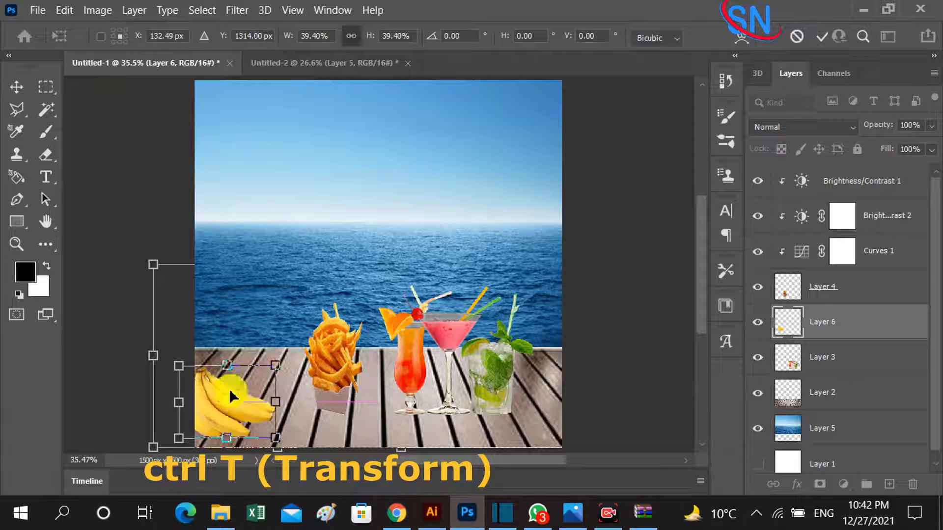
drag(229, 367, 213, 410)
key(Return)
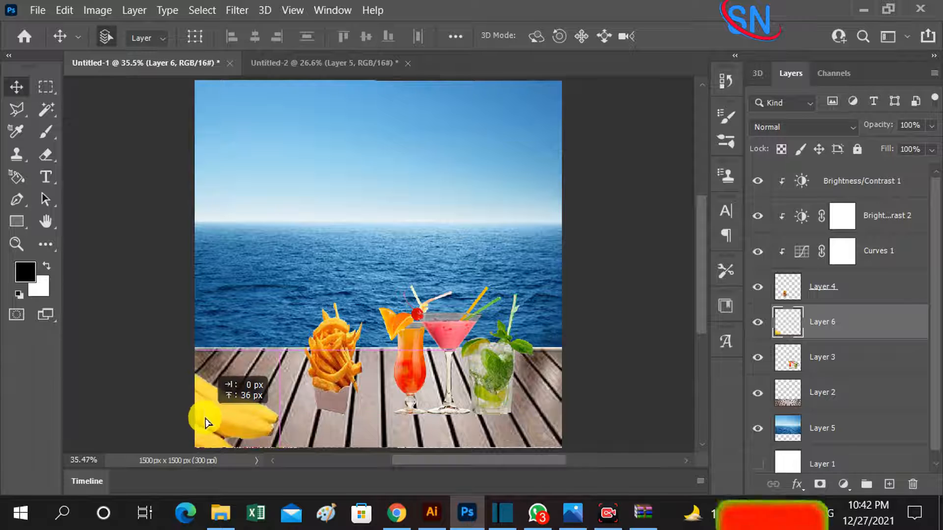
drag(480, 391, 489, 390)
drag(340, 395, 357, 416)
Copy the palm leaf from Untitled-2 to the table's front edge beside the bananas, and stack its layer above the fries.
click(356, 64)
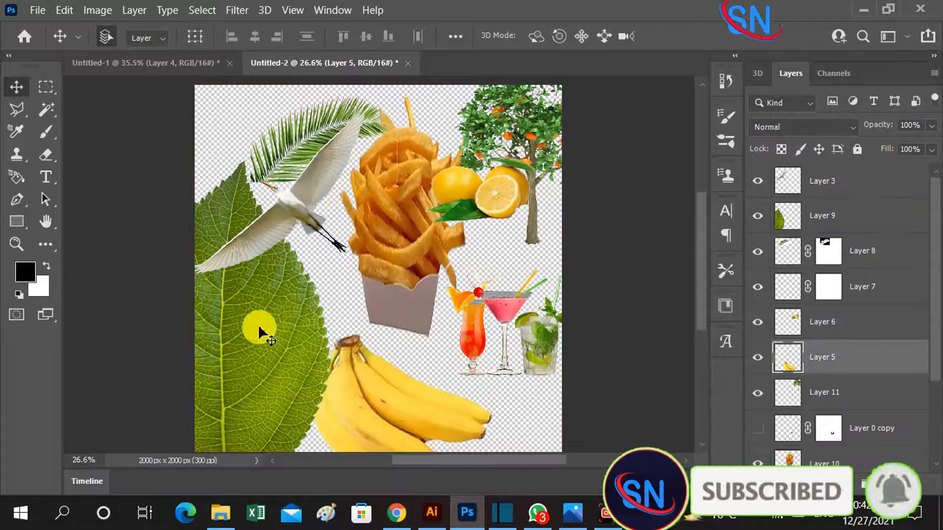
drag(256, 326, 263, 323)
drag(281, 158, 299, 423)
drag(293, 432, 303, 415)
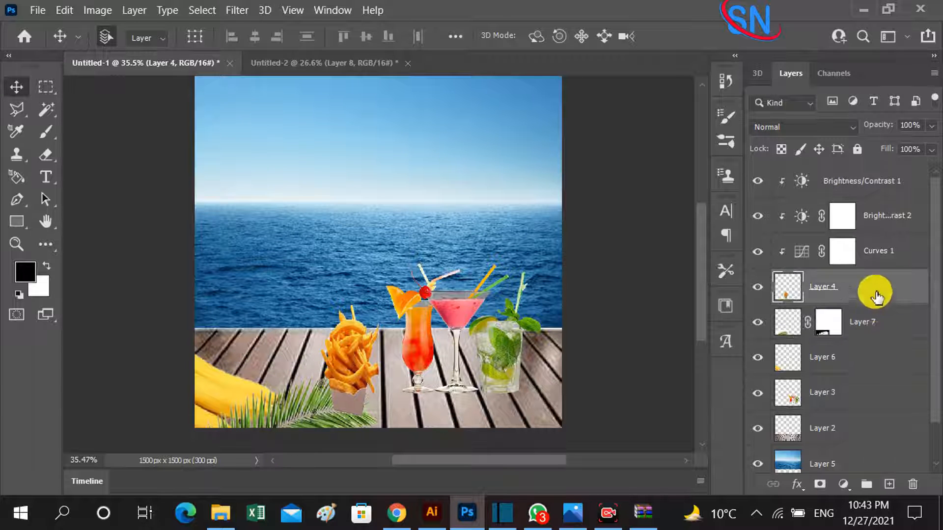
drag(873, 291, 884, 342)
drag(320, 412, 298, 408)
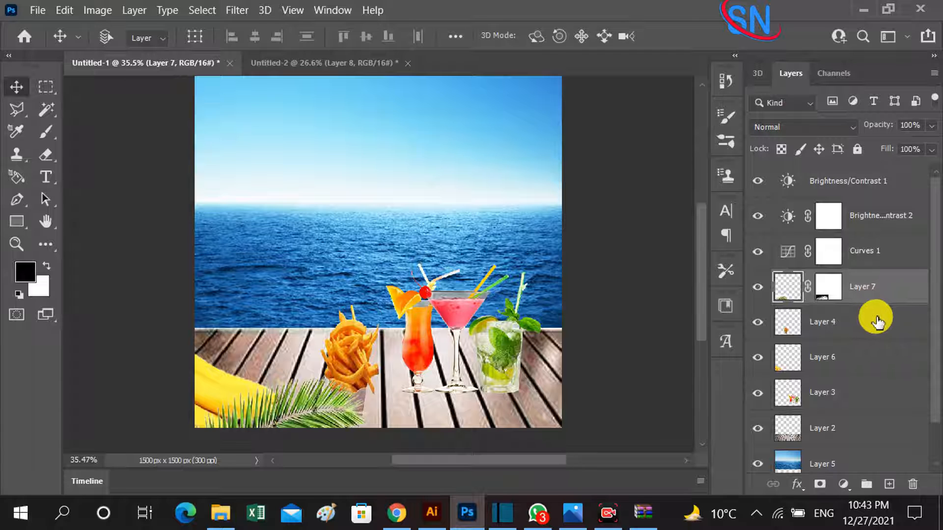
Duplicate the palm leaf, flip the copy horizontally, and place it at the canvas's lower-right corner in front of the cocktails.
key(ctrl+j)
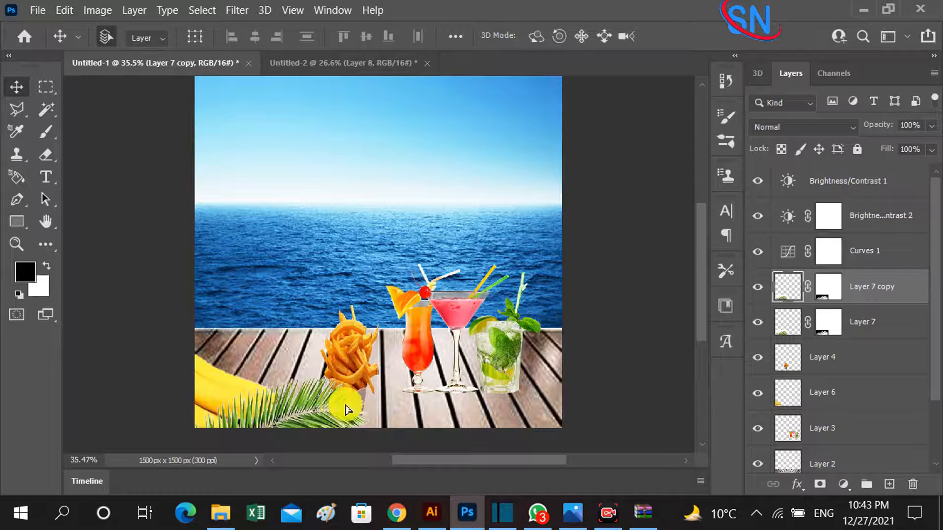
drag(345, 410, 204, 330)
key(ctrl+t)
drag(307, 318, 480, 417)
key(Return)
Lock the wooden table layer, Layer 2.
scroll(868, 462, down, 1)
scroll(868, 462, down, 1)
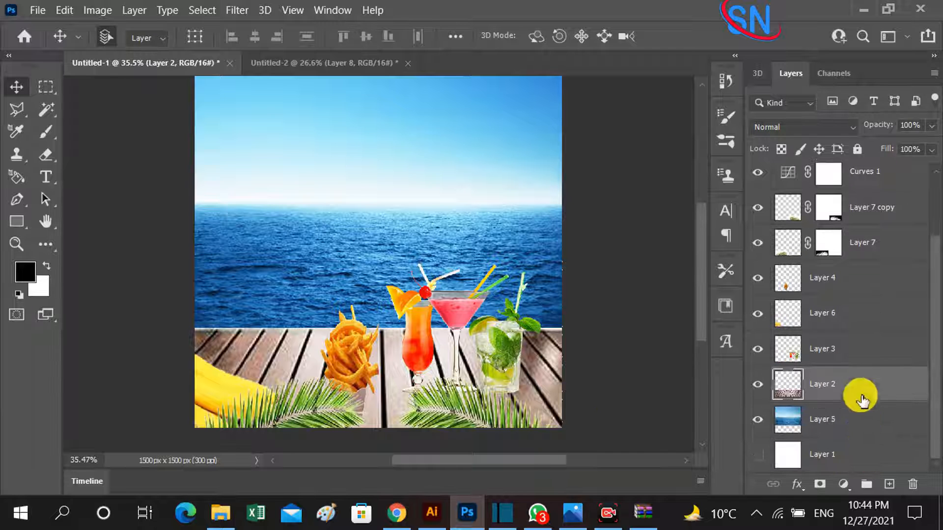
click(858, 154)
Add a Brightness/Contrast adjustment clipped to the copied palm leaf, with brightness -55 and contrast 16.
drag(449, 417, 449, 420)
key(z)
click(451, 420)
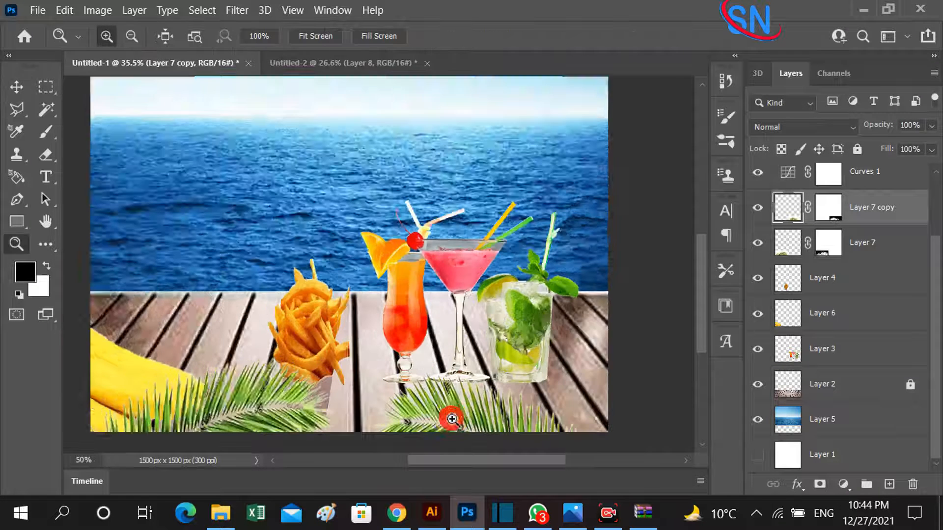
scroll(451, 418, down, 1)
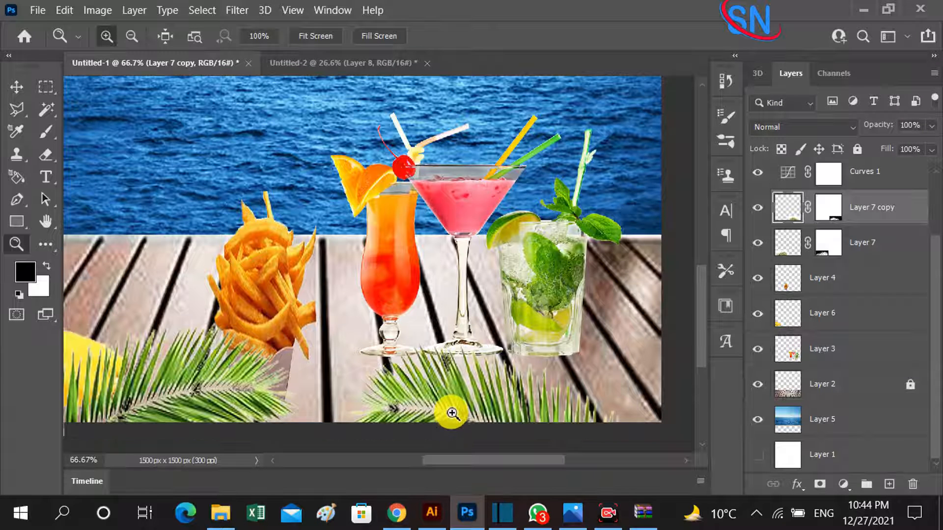
key(v)
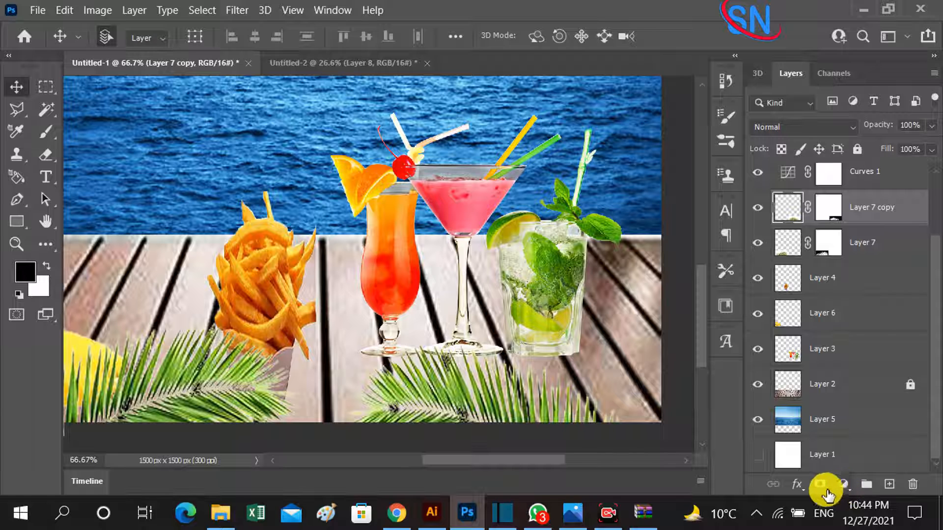
click(798, 485)
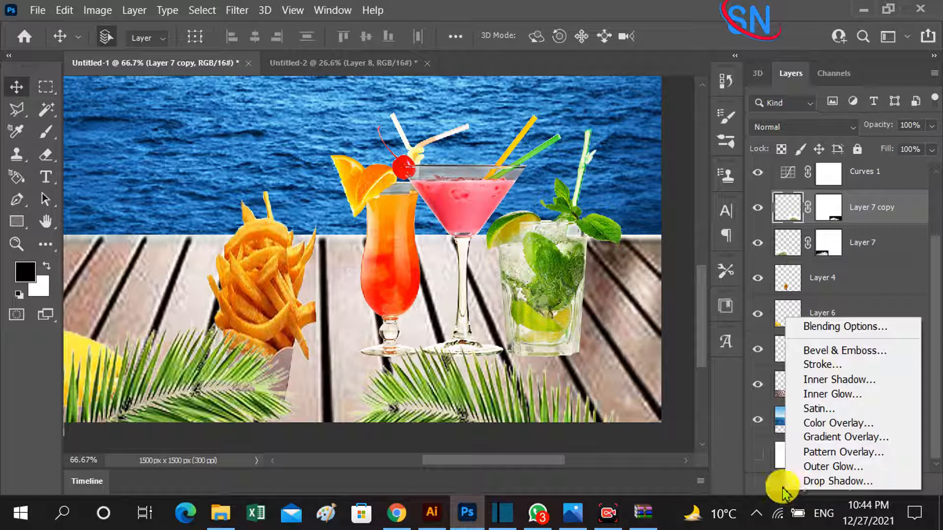
click(722, 482)
click(843, 486)
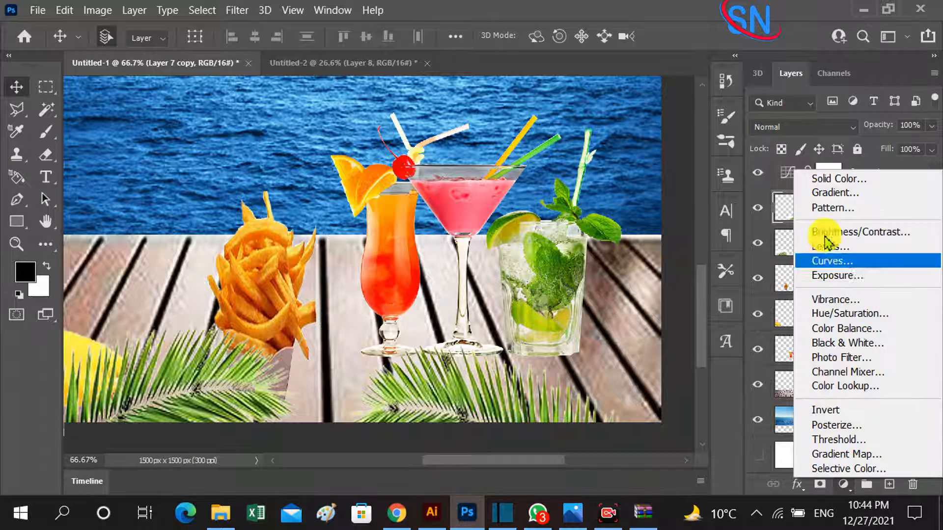
click(835, 232)
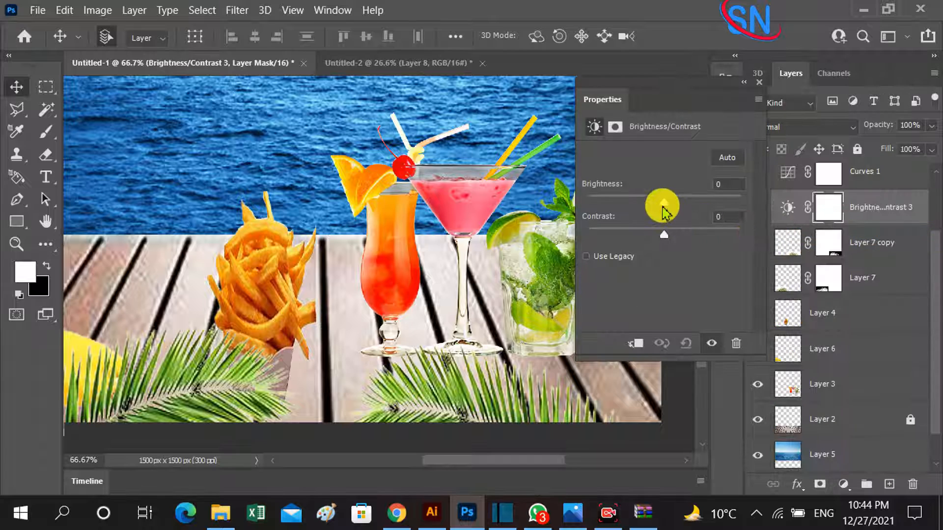
drag(669, 209, 650, 204)
click(638, 346)
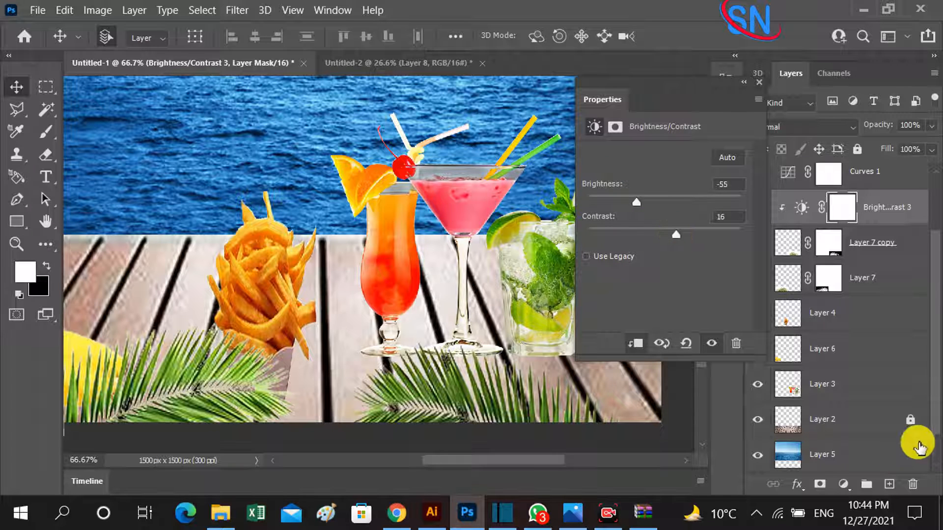
click(760, 84)
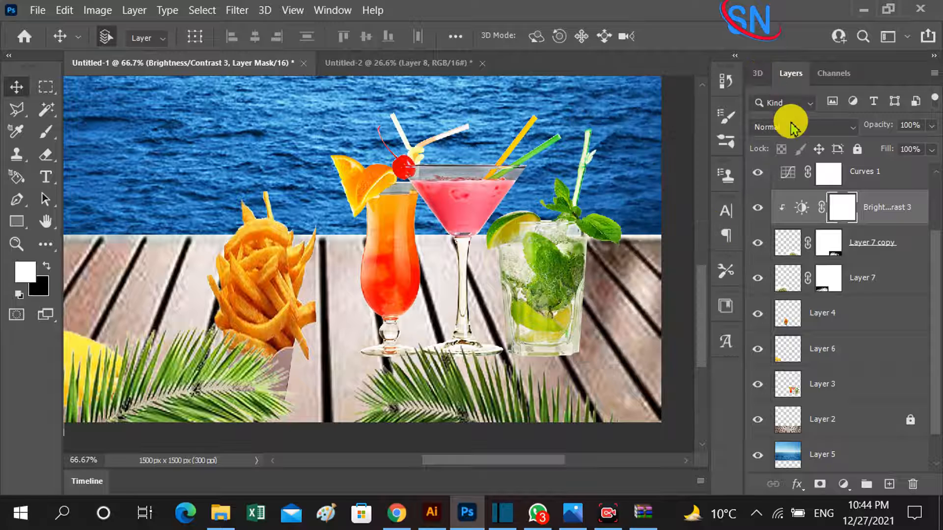
Add a Brightness/Contrast adjustment clipped to the original palm leaf, and move both leaves slightly along the canvas's lower edge.
click(788, 278)
click(846, 484)
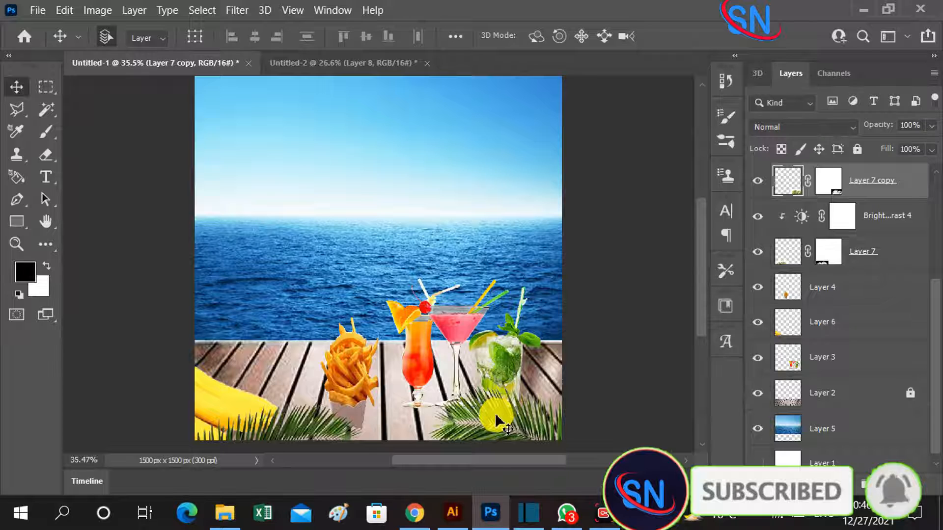
mouse_move(497, 420)
mouse_down()
mouse_move(475, 415)
mouse_move(485, 432)
mouse_up()
drag(294, 429, 280, 423)
Start a Curves adjustment on the sea layer and pull the RGB midpoint down to input 138, output 116.
click(362, 253)
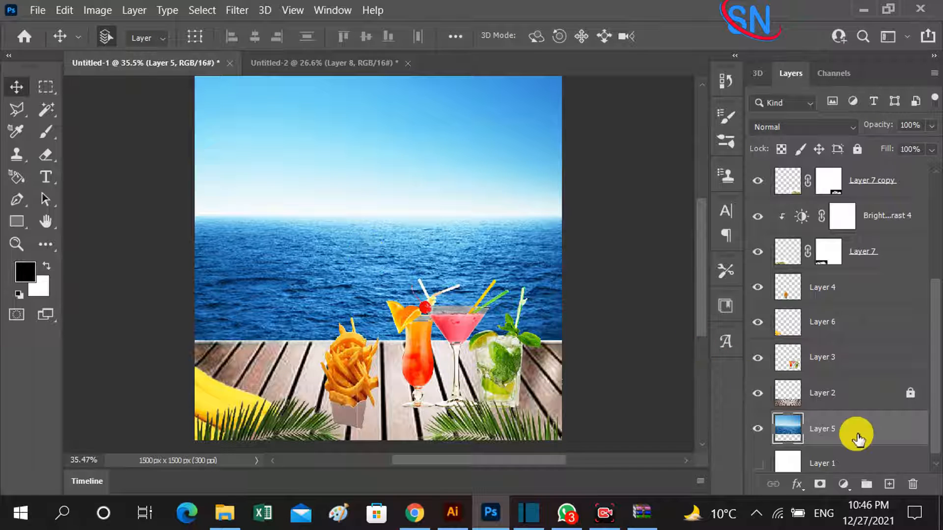
click(97, 11)
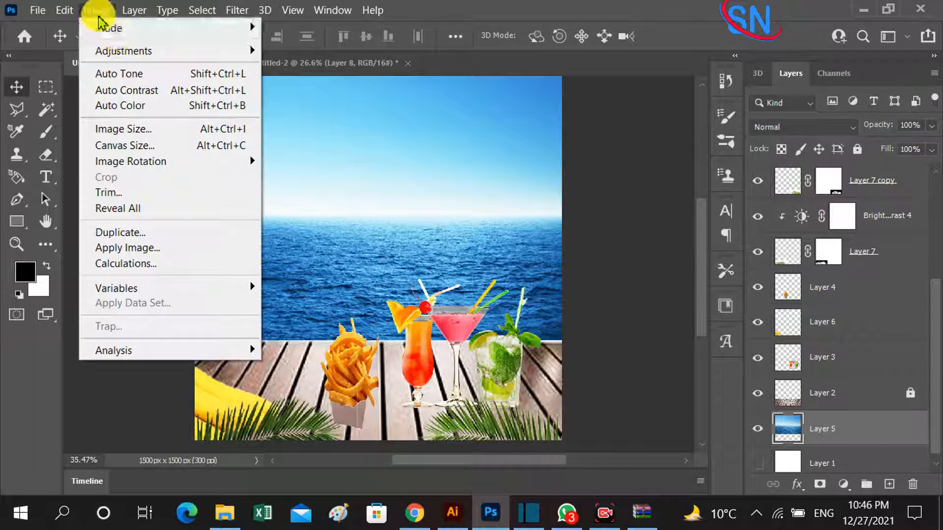
mouse_move(122, 50)
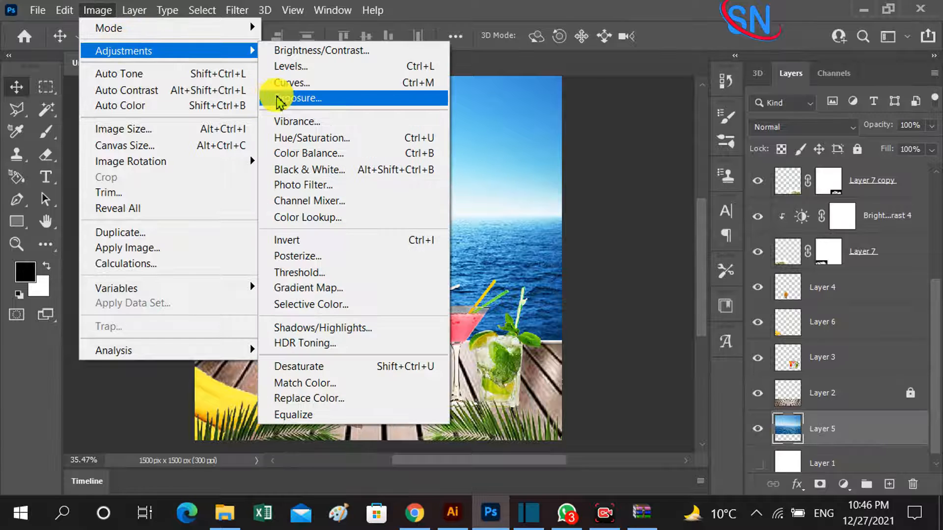
click(291, 83)
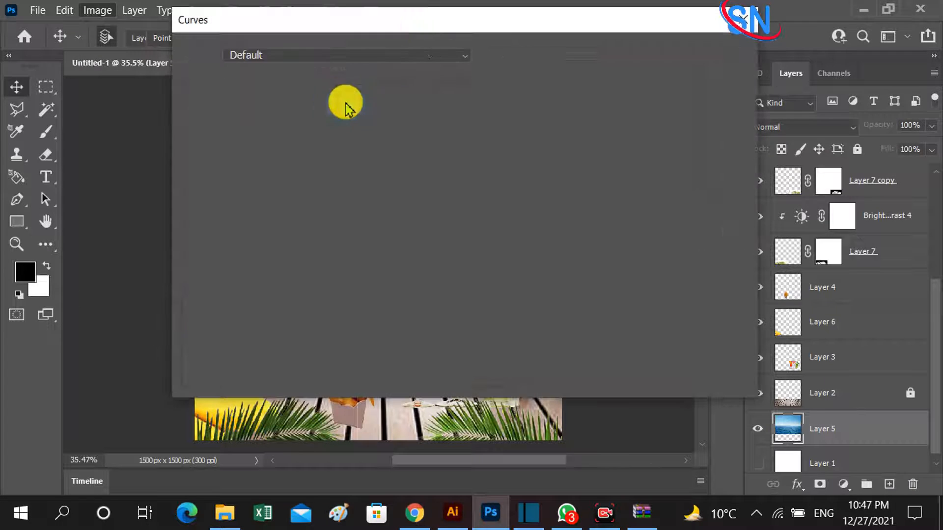
drag(598, 31, 849, 30)
drag(732, 213, 751, 224)
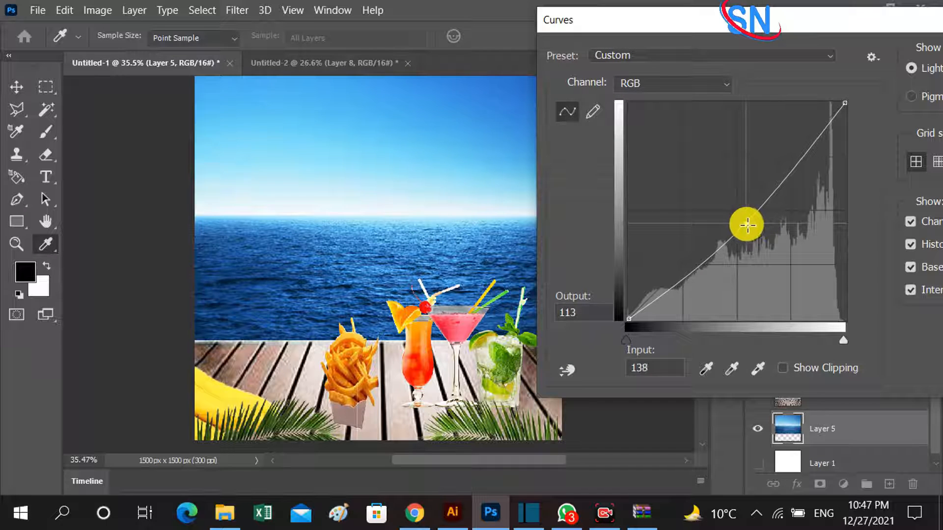
Pull the Blue channel's curve midpoint slightly down and apply the Curves adjustment to the sea layer.
click(720, 81)
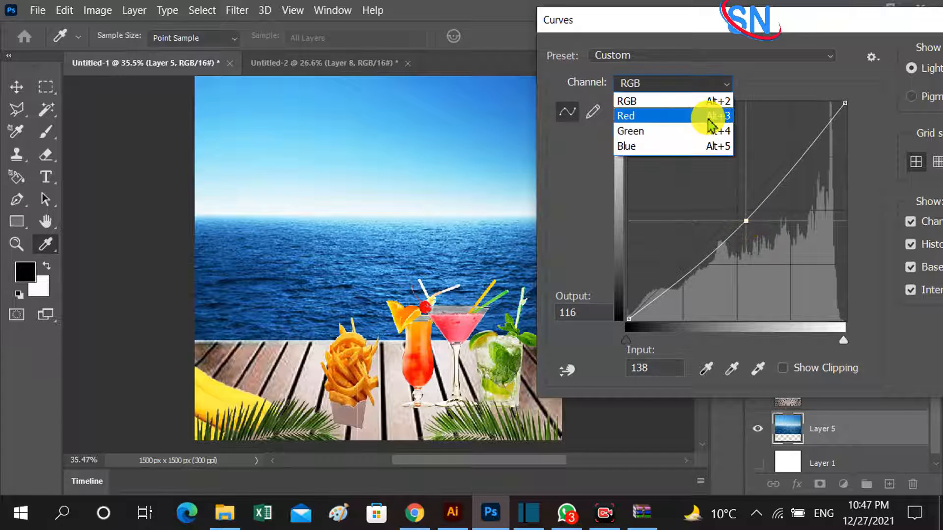
click(707, 145)
drag(733, 213, 747, 214)
drag(766, 19, 602, 21)
click(909, 70)
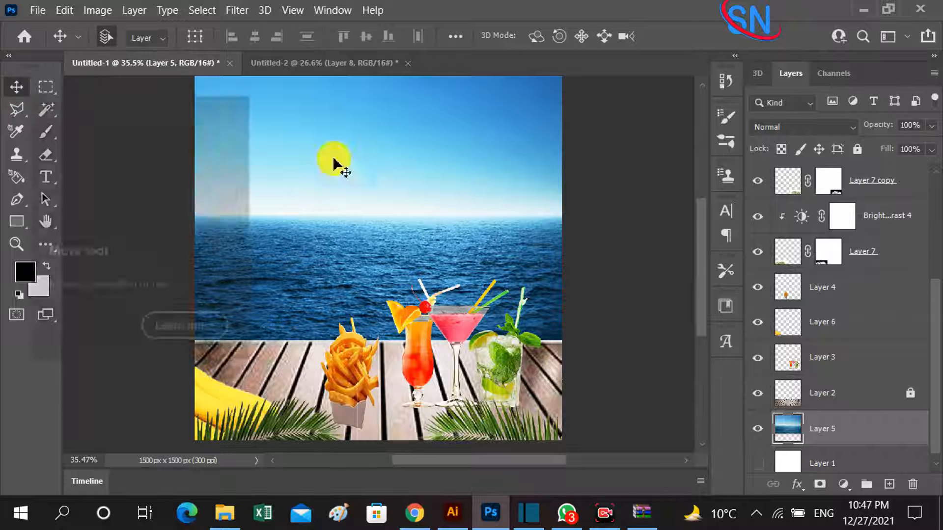
Move the fries up and to the left, and shift the cocktails about 38 px left and 11 px up.
drag(339, 381, 319, 343)
drag(467, 376, 457, 373)
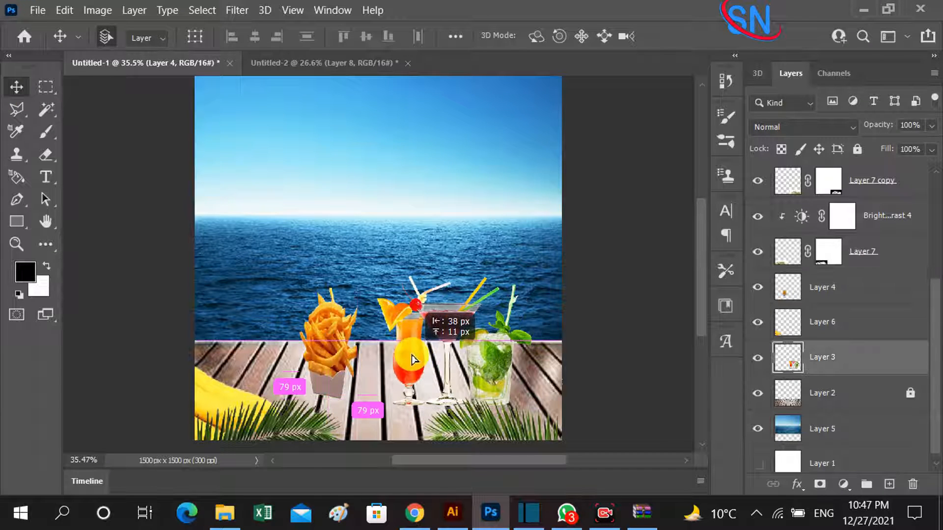
Bring the large green leaf from Untitled-2 into Untitled-1, scaled to about 10.32% and rotated 57.42°, beside the orange cocktail's base.
click(342, 73)
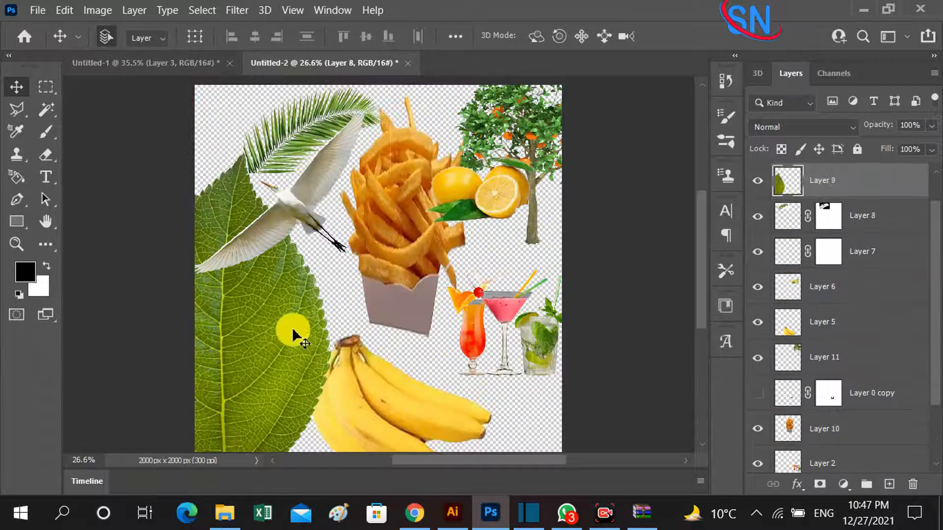
drag(288, 330, 377, 365)
key(ctrl+t)
drag(508, 95, 391, 357)
drag(413, 309, 407, 375)
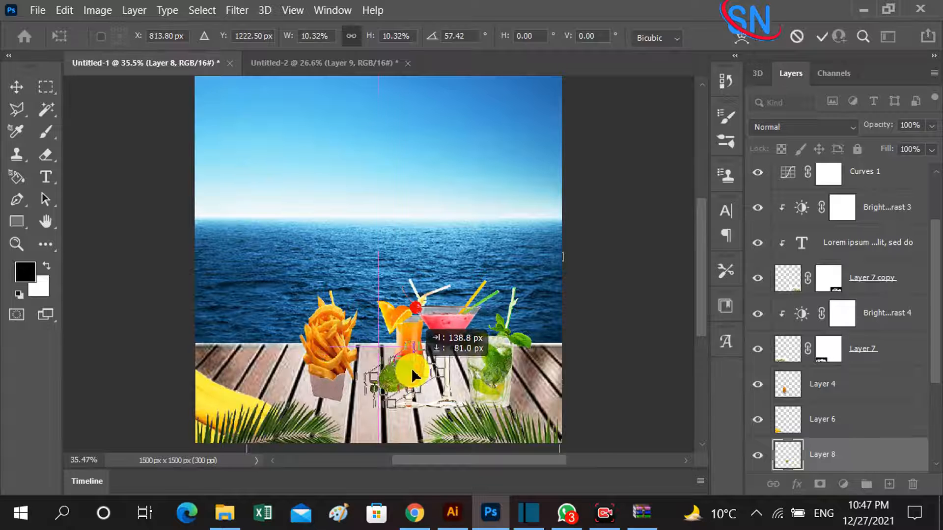
key(Return)
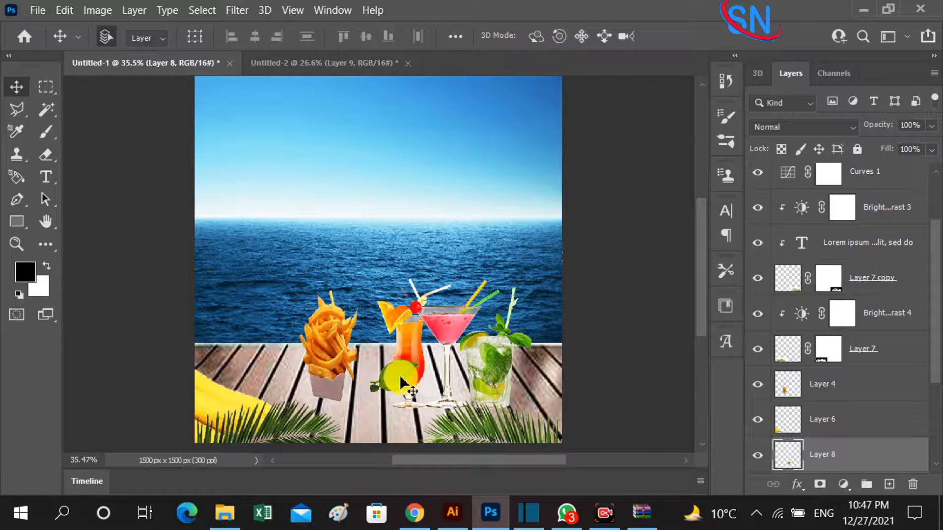
Stack the green leaf's layer below the cocktails layer and move the leaf between the orange and pink cocktails.
key(z)
click(403, 379)
key(v)
drag(402, 370, 403, 374)
click(438, 303)
click(387, 392)
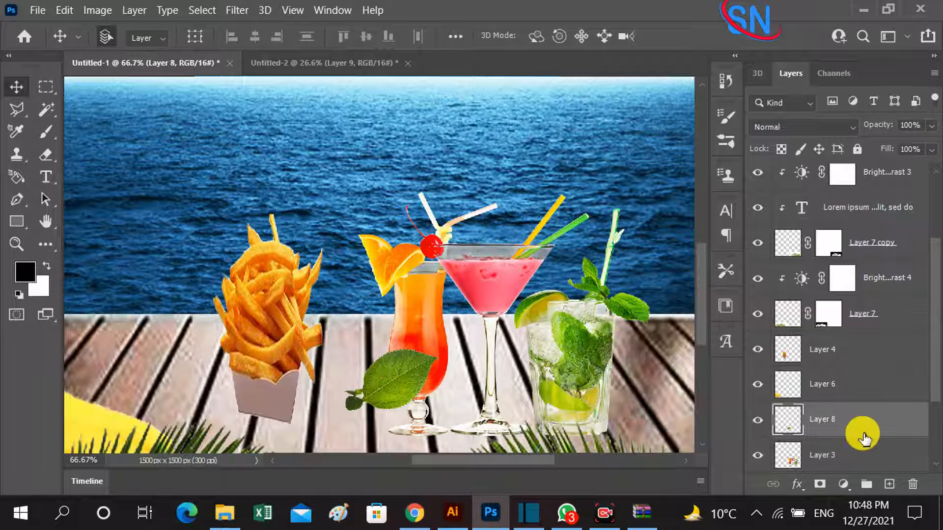
drag(864, 439, 850, 400)
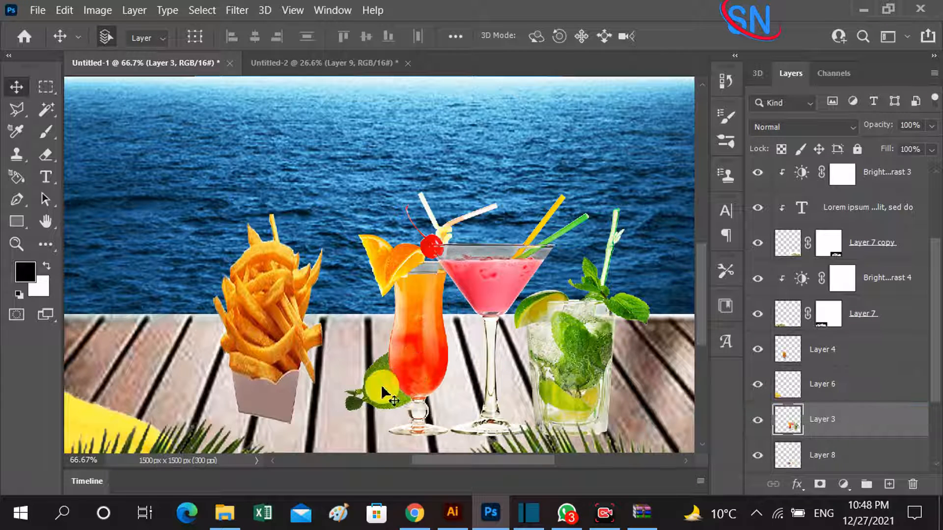
drag(383, 393, 444, 375)
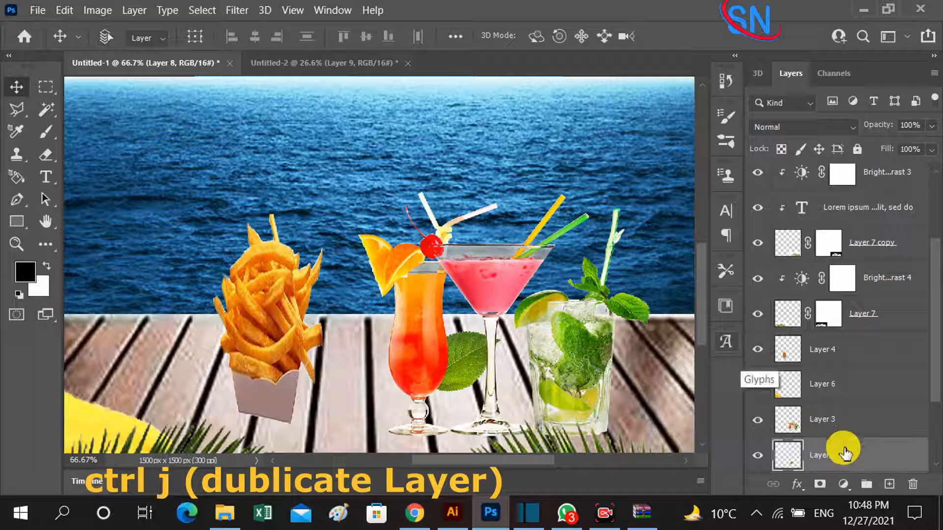
Duplicate the green leaf, mirror the copy at -90% width beside the orange cocktail's base, and lower the original about 17 px.
key(ctrl+j)
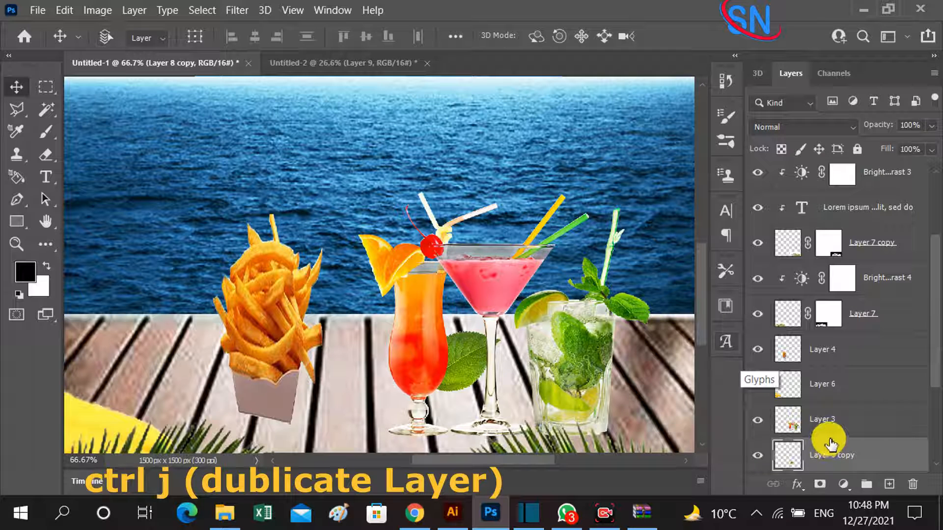
key(ctrl+t)
drag(476, 357, 290, 384)
drag(370, 377, 391, 398)
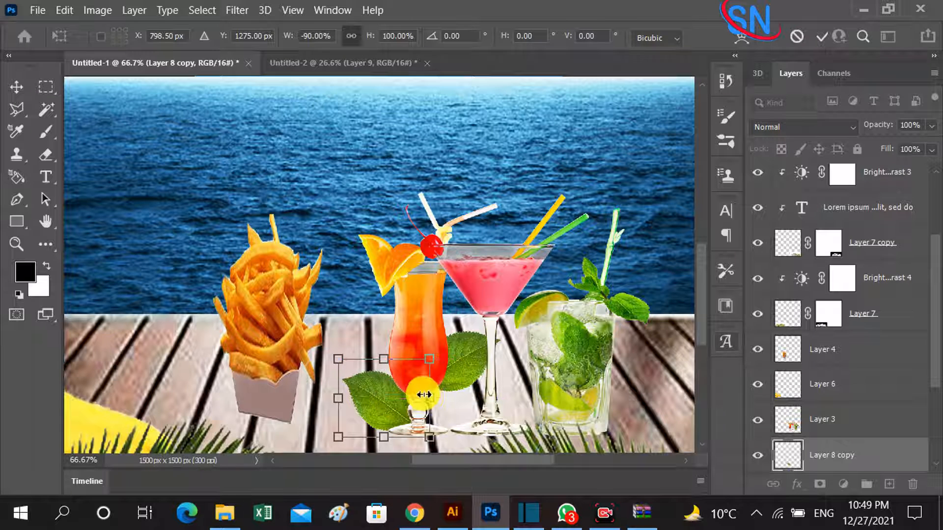
key(Return)
mouse_move(465, 378)
mouse_down()
mouse_move(452, 364)
mouse_move(467, 383)
mouse_up()
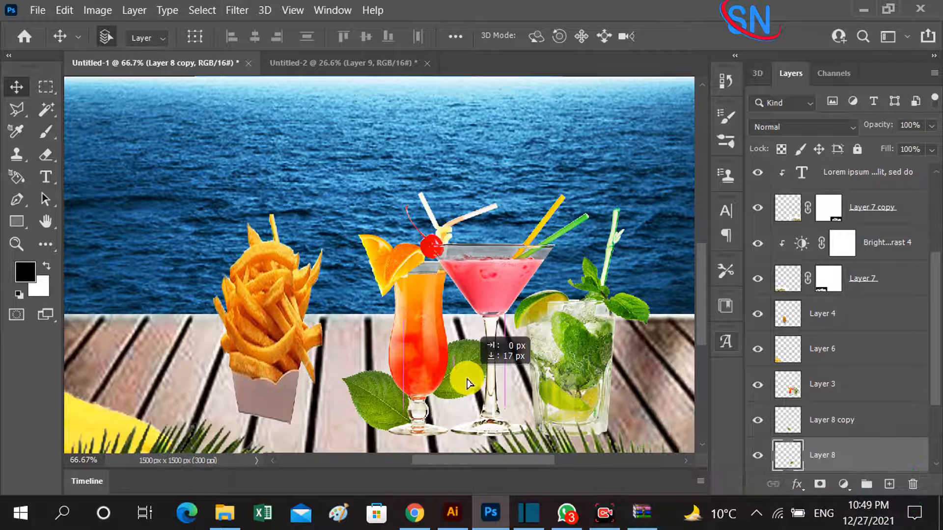
Bring the lemons from Untitled-2 into Untitled-1 and scale them down on the table between the two palm leaves.
key(ctrl+0)
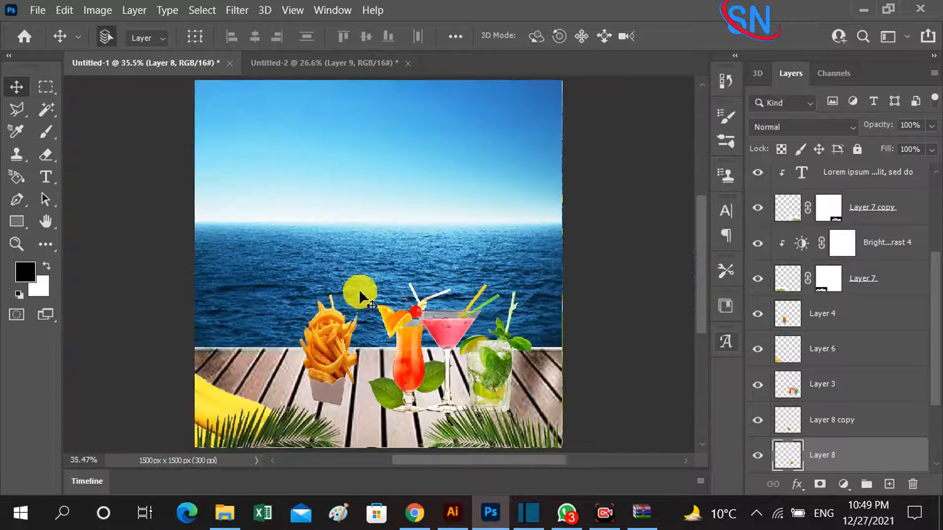
click(332, 66)
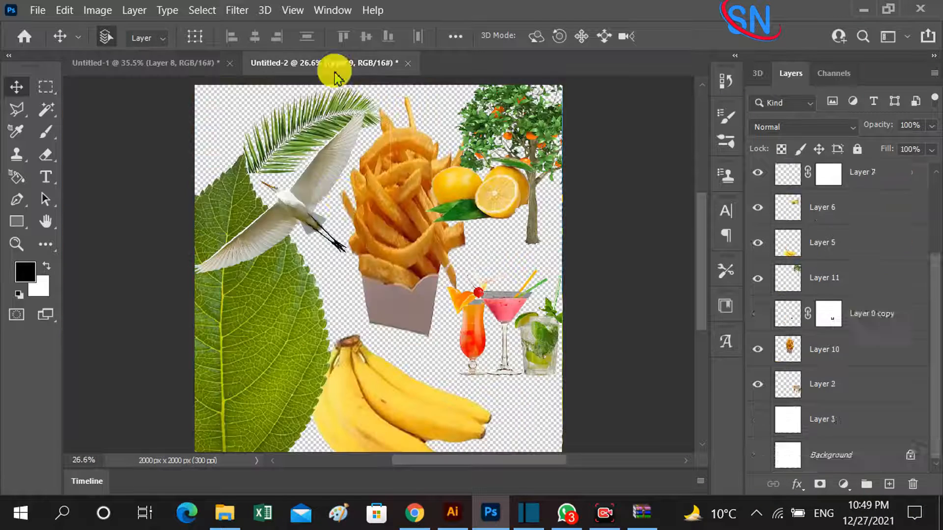
drag(501, 196, 386, 419)
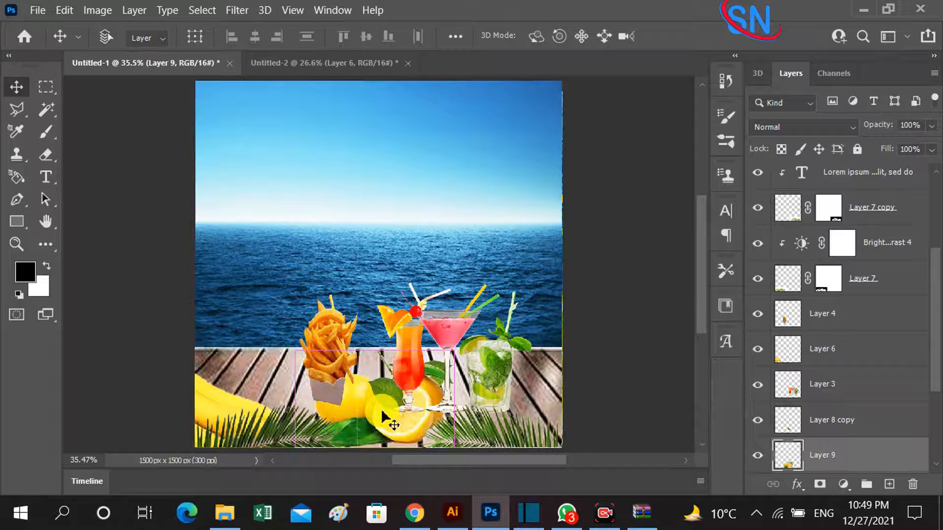
key(ctrl+t)
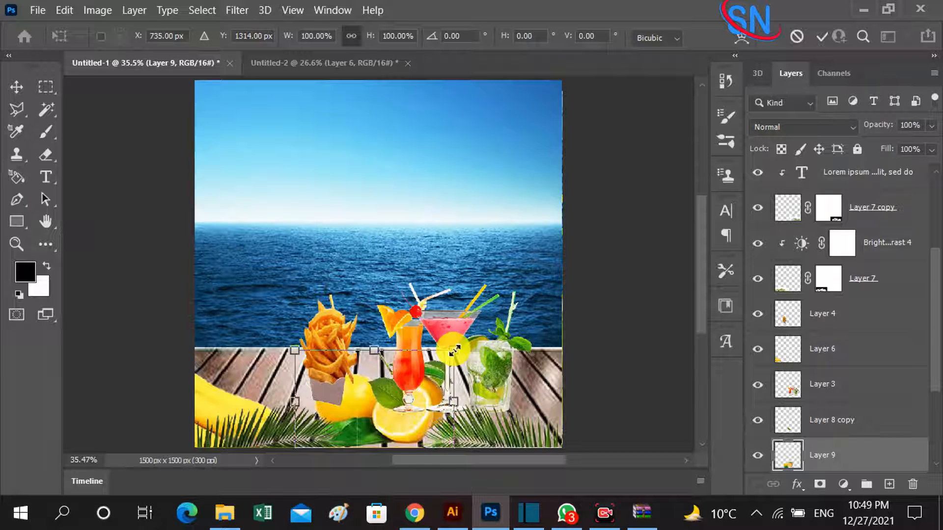
drag(454, 350, 376, 423)
key(Return)
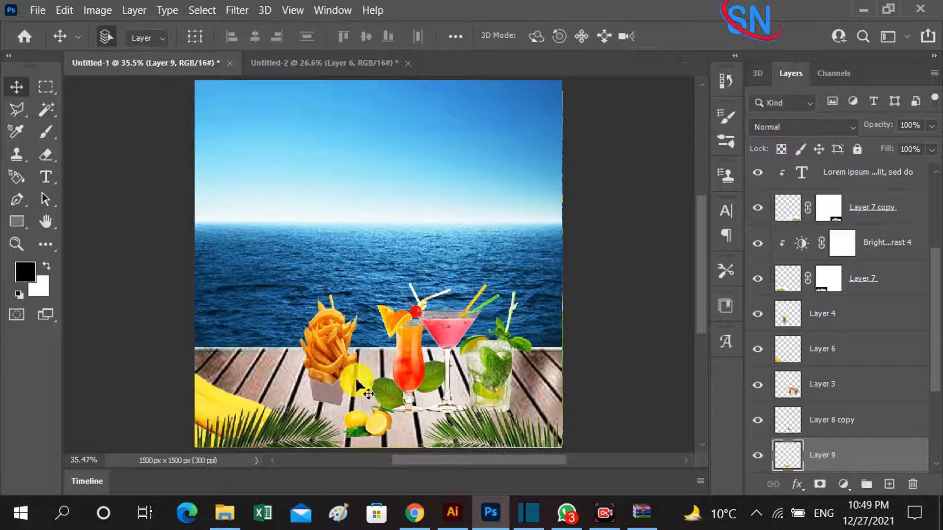
Apply Brightness/Contrast to the cocktails layer with brightness -23 and contrast 1.
key(h)
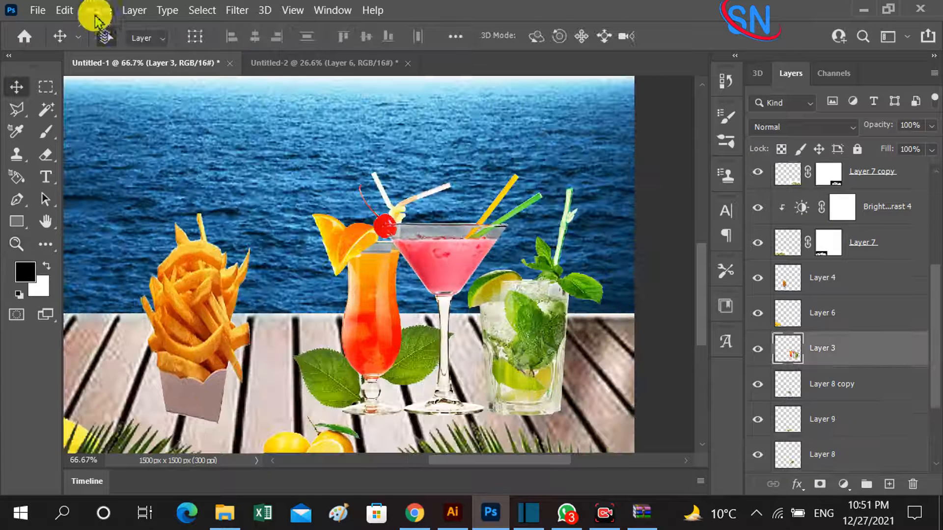
click(95, 15)
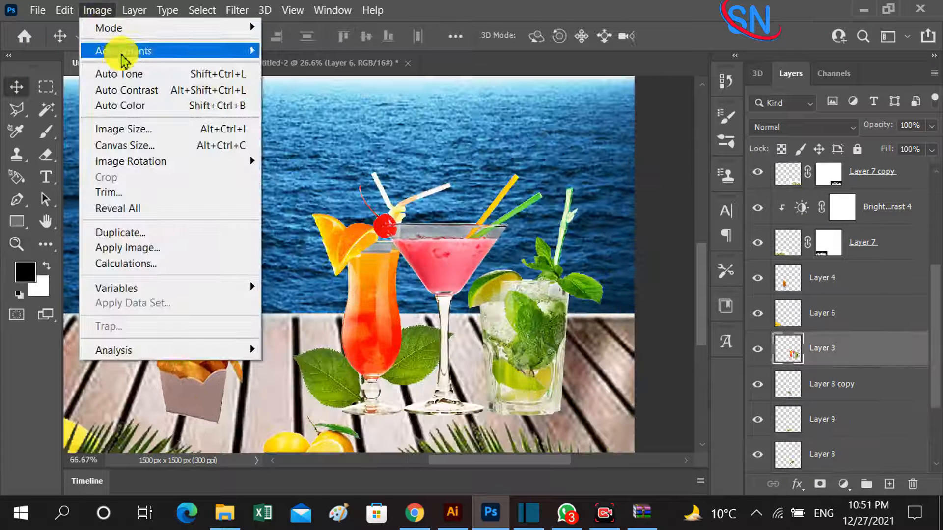
mouse_move(122, 51)
click(336, 47)
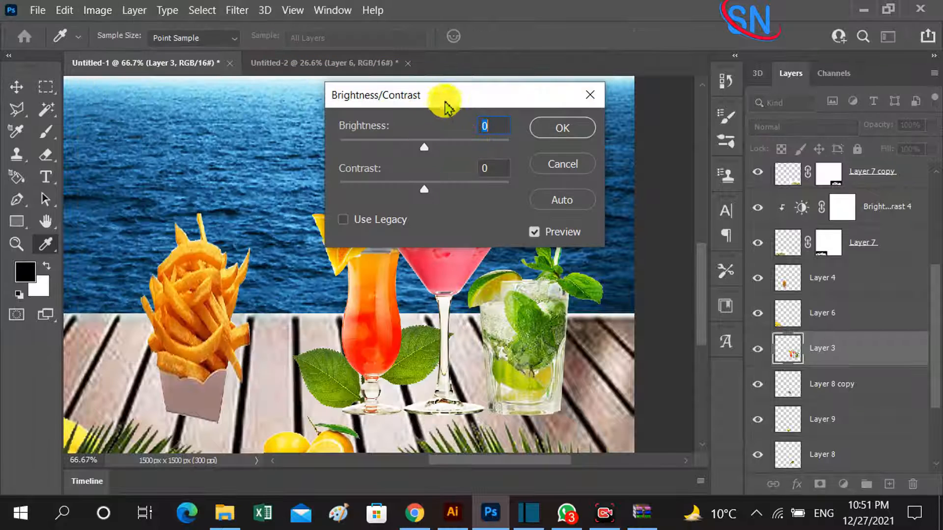
drag(448, 103, 615, 89)
drag(588, 133, 576, 130)
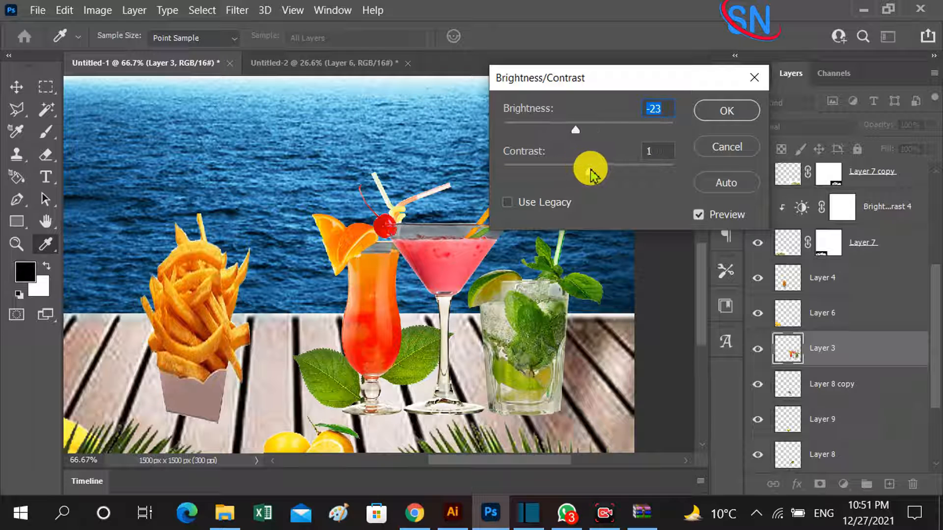
click(589, 170)
click(722, 117)
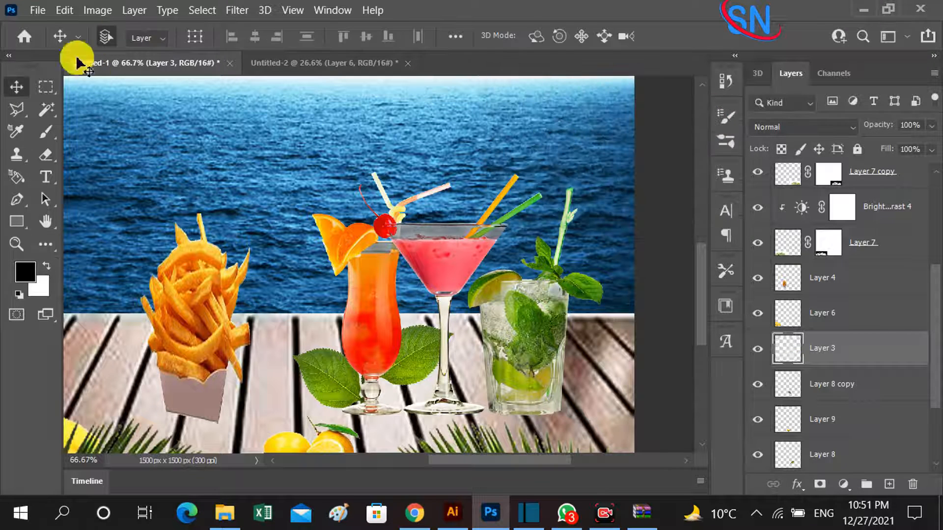
Apply Hue/Saturation to the cocktails layer with hue 0 and saturation +10.
click(100, 10)
mouse_move(127, 51)
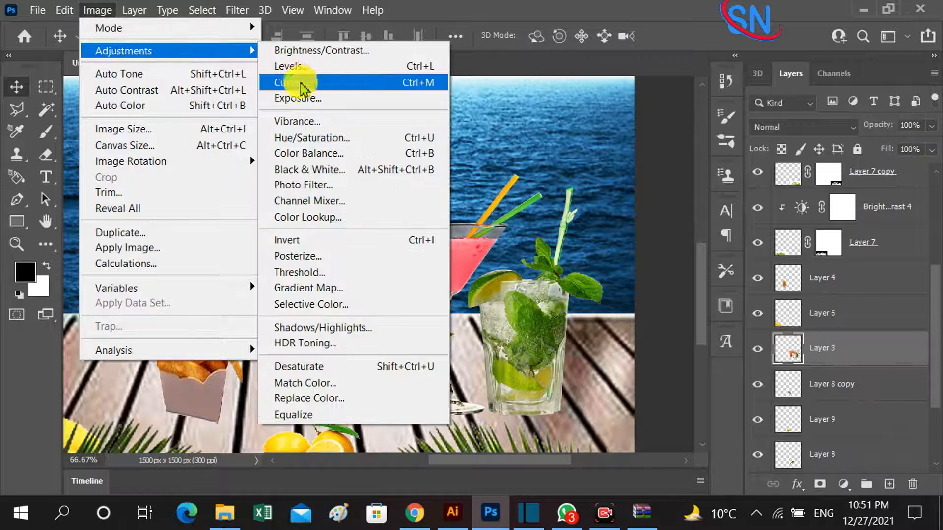
click(314, 138)
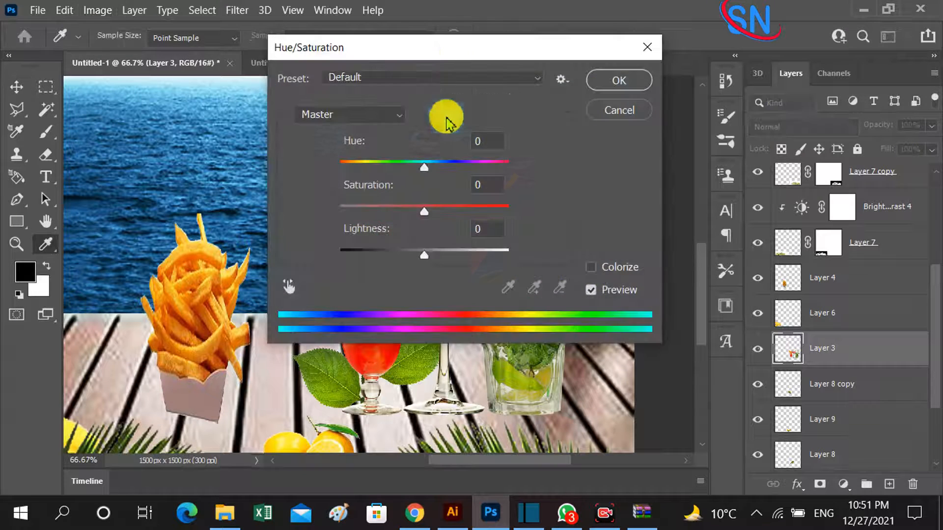
drag(478, 49, 630, 15)
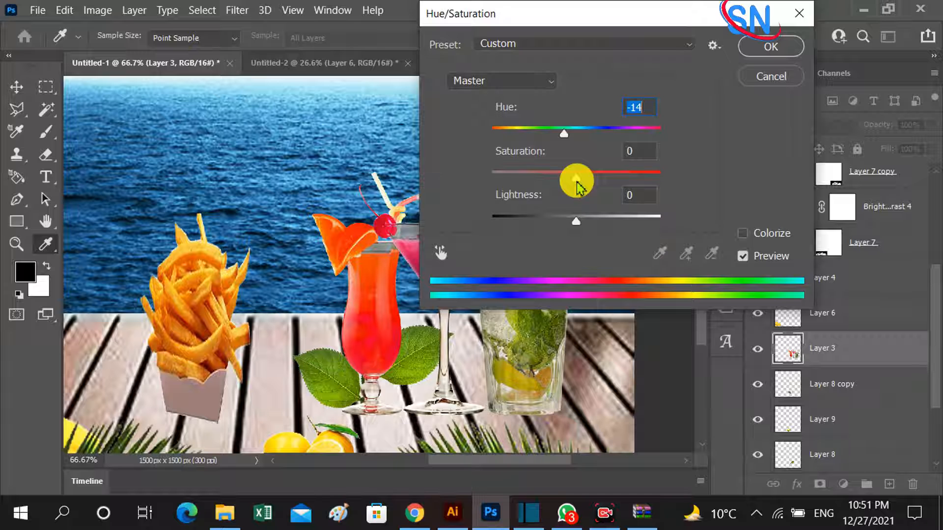
drag(589, 13, 635, 13)
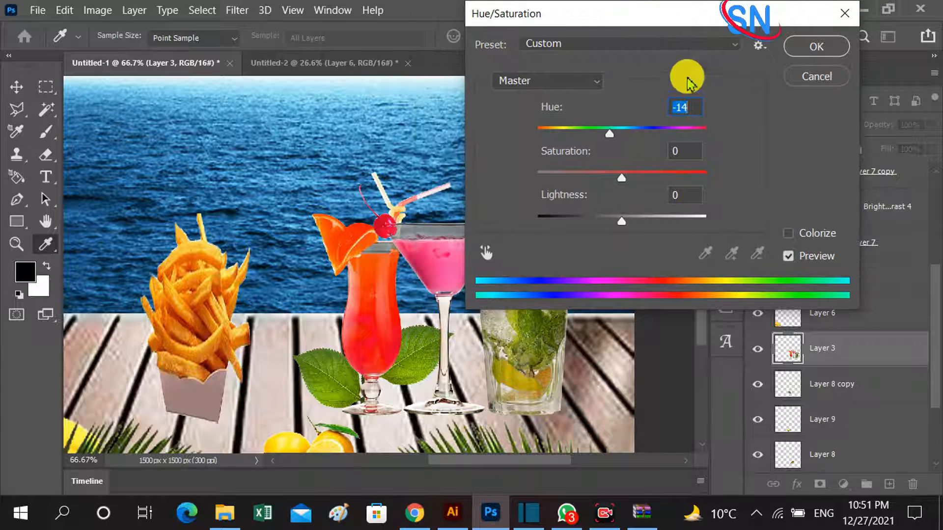
double_click(687, 112)
text(0)
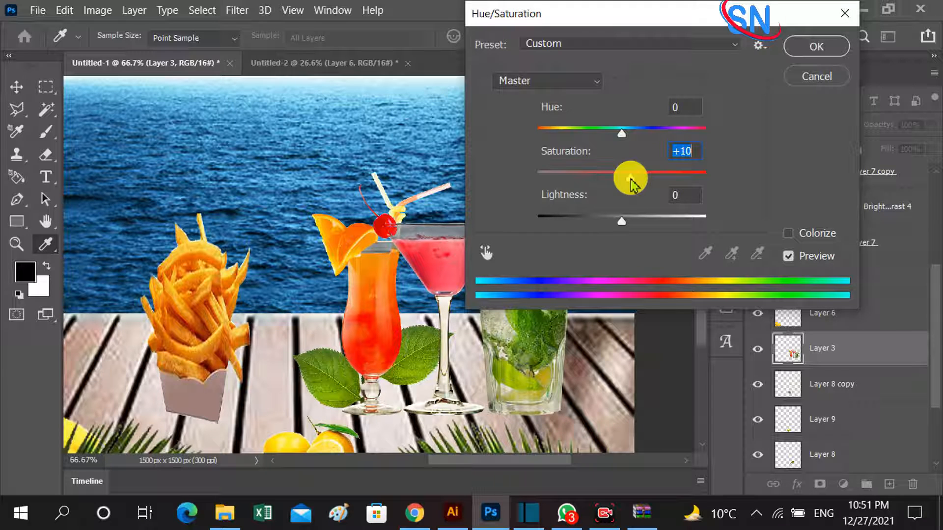
click(804, 47)
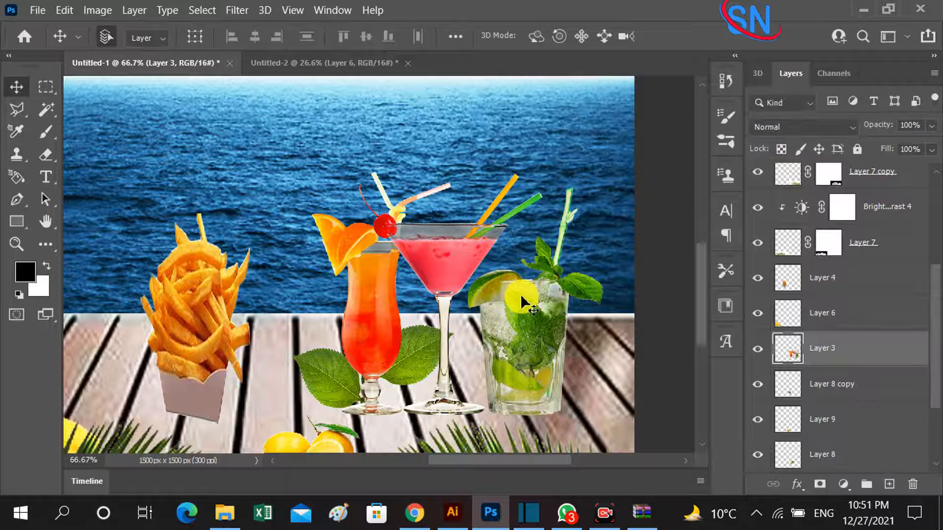
Move the fries lower on the table and raise the bananas along the canvas's left edge.
key(ctrl+0)
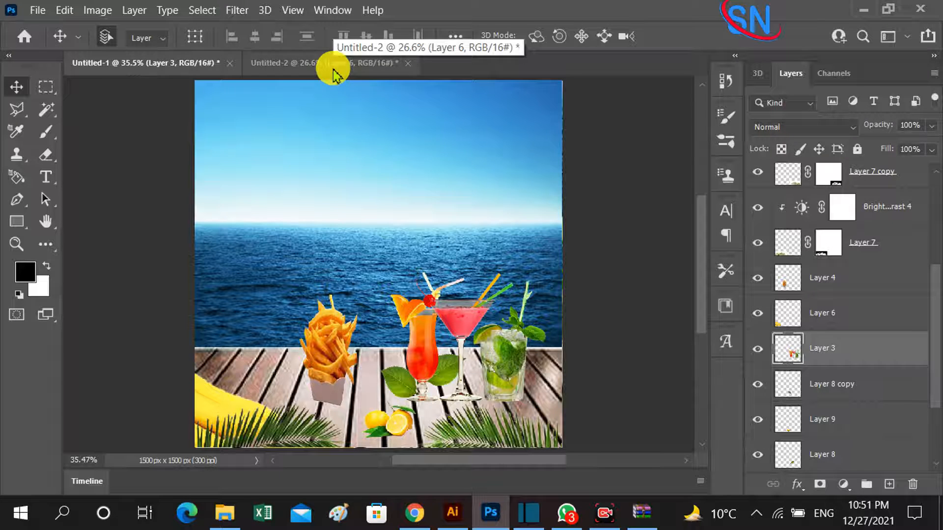
drag(337, 367, 342, 398)
drag(216, 400, 217, 367)
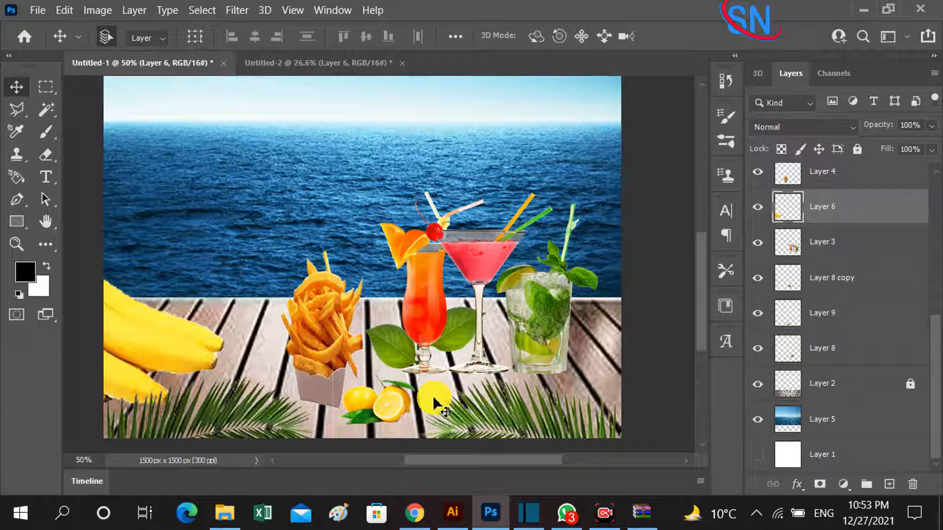
Unlock the wooden table layer and add a new layer named "brush." directly above it.
click(890, 392)
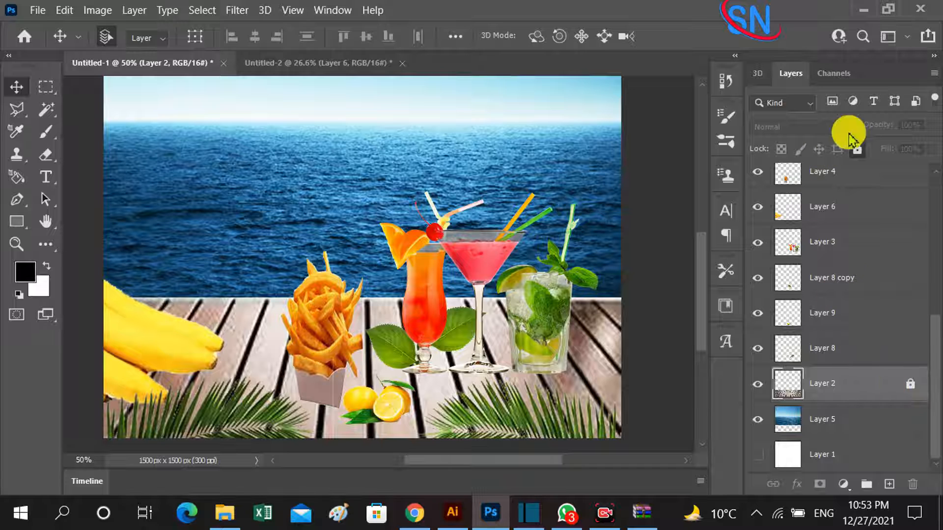
click(857, 150)
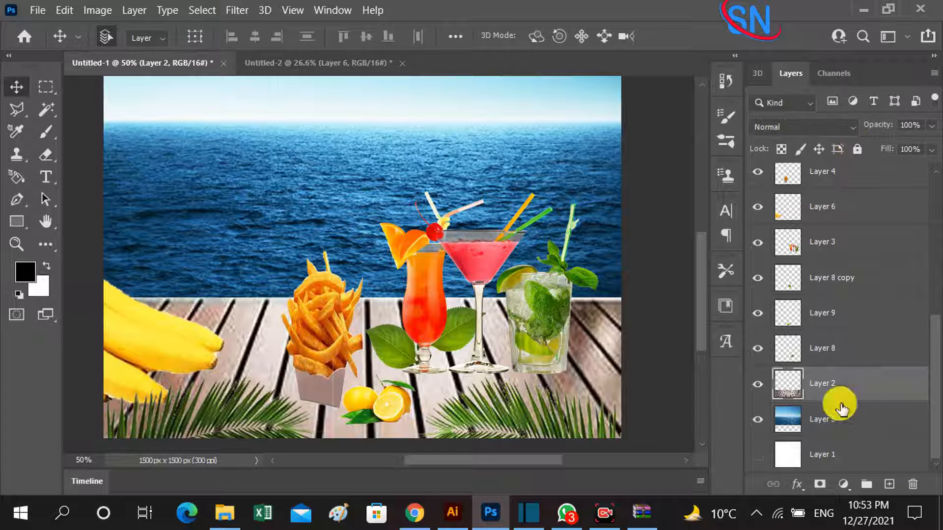
click(889, 486)
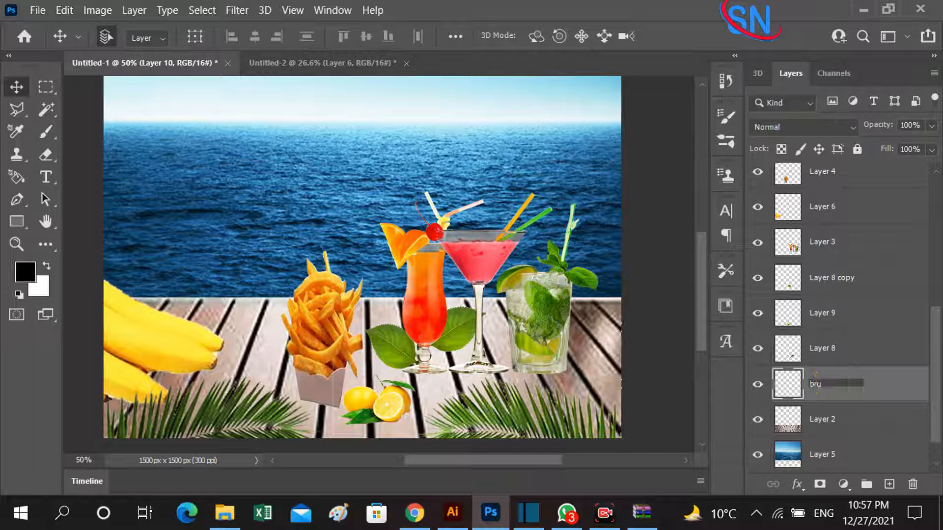
key(Return)
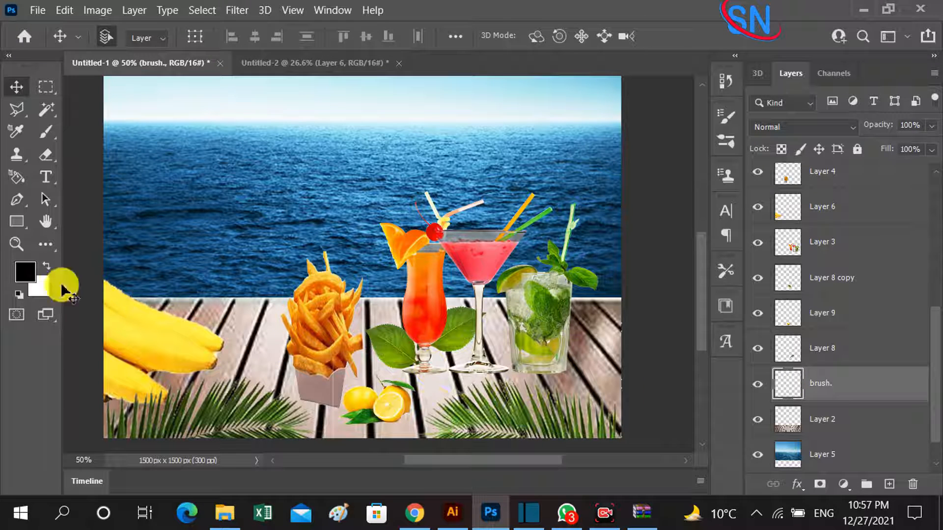
Paint a soft black shadow under the cocktail glasses with the 100 px brush at 47% flow, and shift it slightly right and down.
key(b)
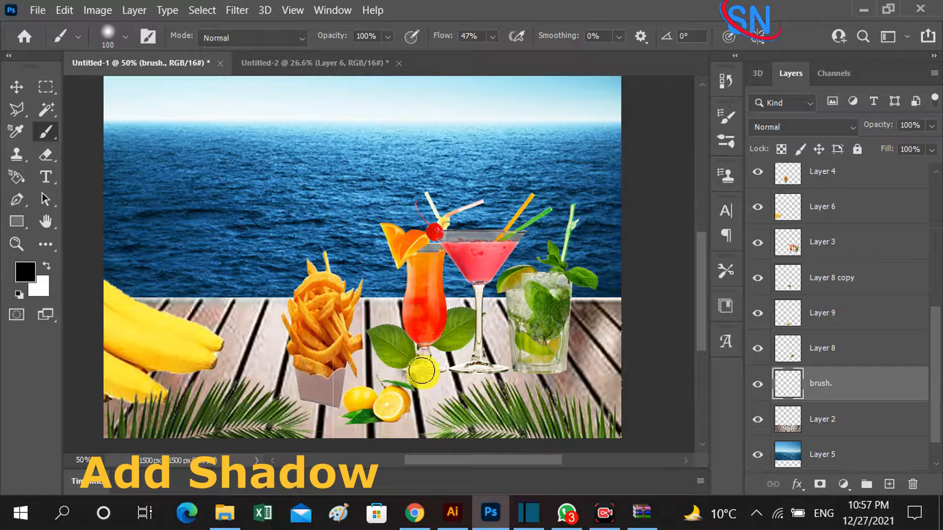
drag(466, 372, 542, 372)
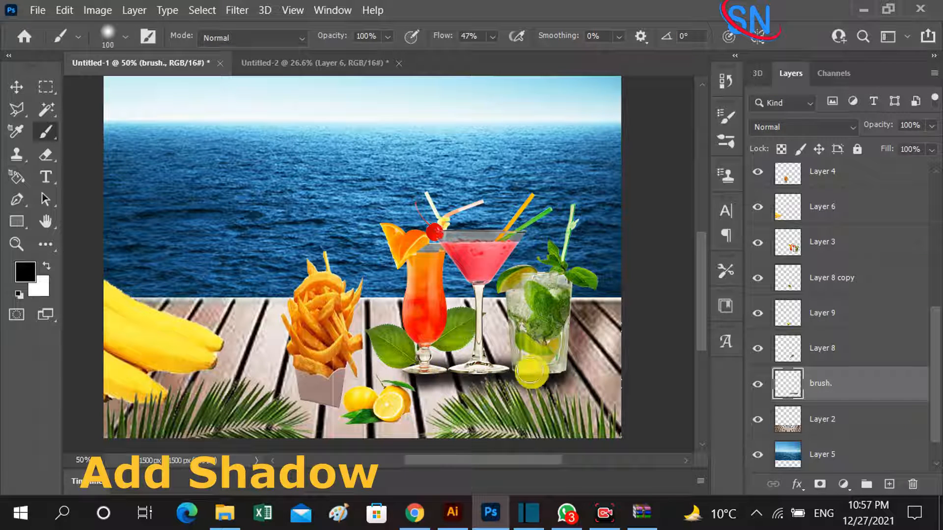
click(16, 87)
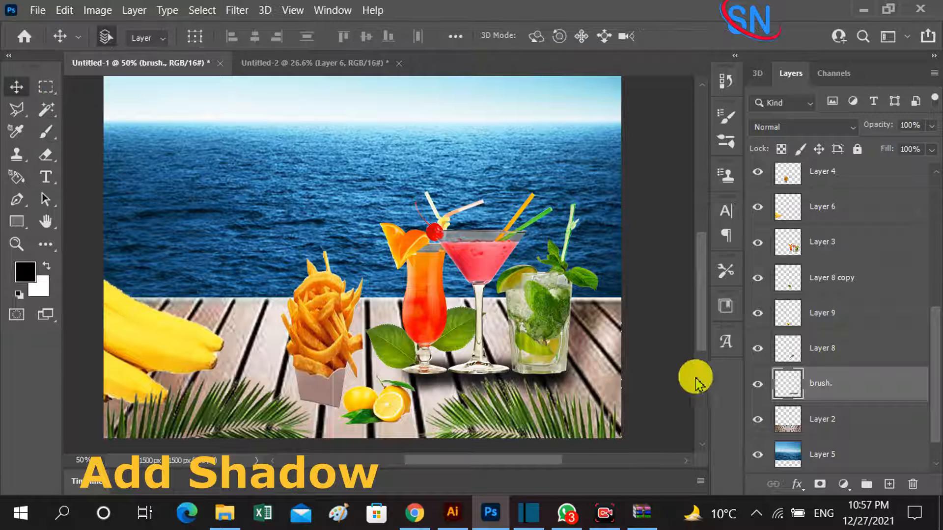
key(ctrl+t)
mouse_move(493, 340)
mouse_down()
mouse_move(482, 330)
mouse_move(491, 330)
mouse_move(490, 344)
mouse_move(485, 305)
mouse_move(499, 356)
mouse_move(510, 354)
mouse_up()
key(Return)
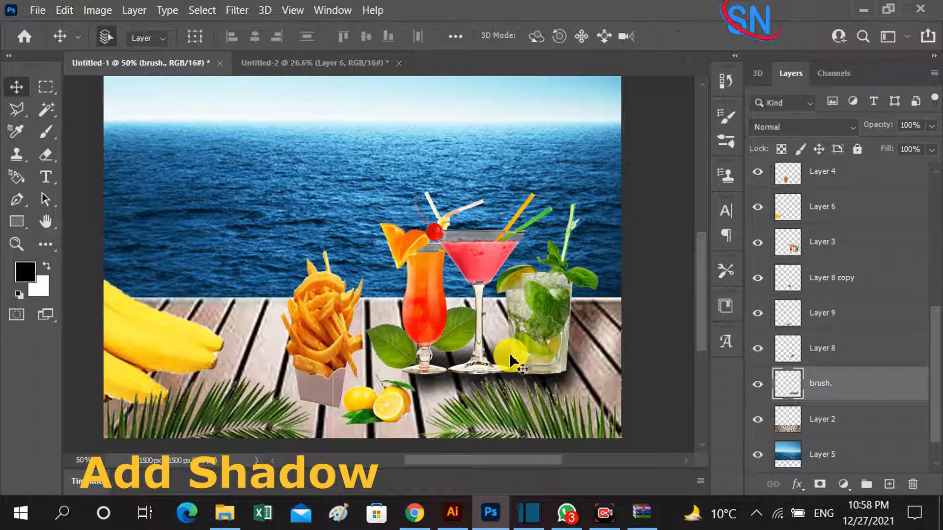
Lower the opacity of the cocktails' shadow layer "brush." to 83%.
click(931, 125)
click(908, 143)
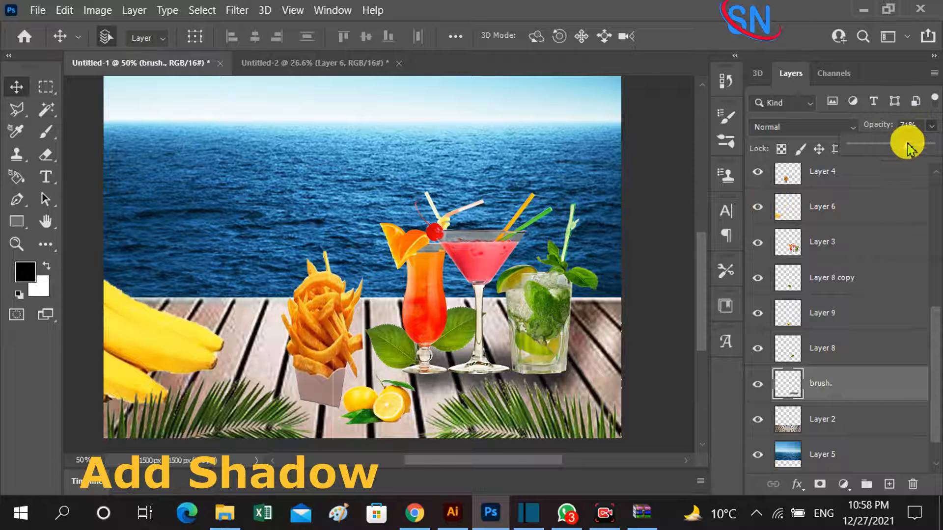
Soften the bases of the three cocktail glasses on Layer 3 with the 100 px Eraser at 19% flow.
click(543, 332)
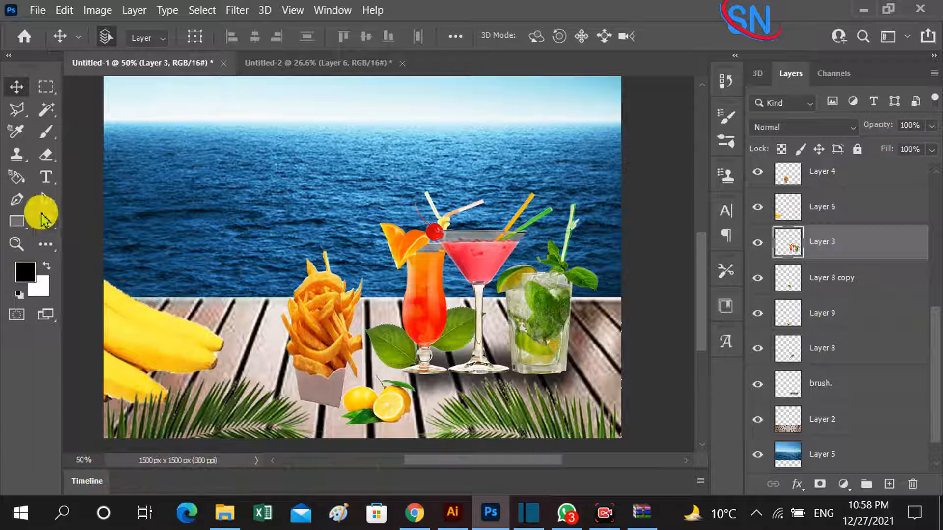
click(49, 157)
click(420, 37)
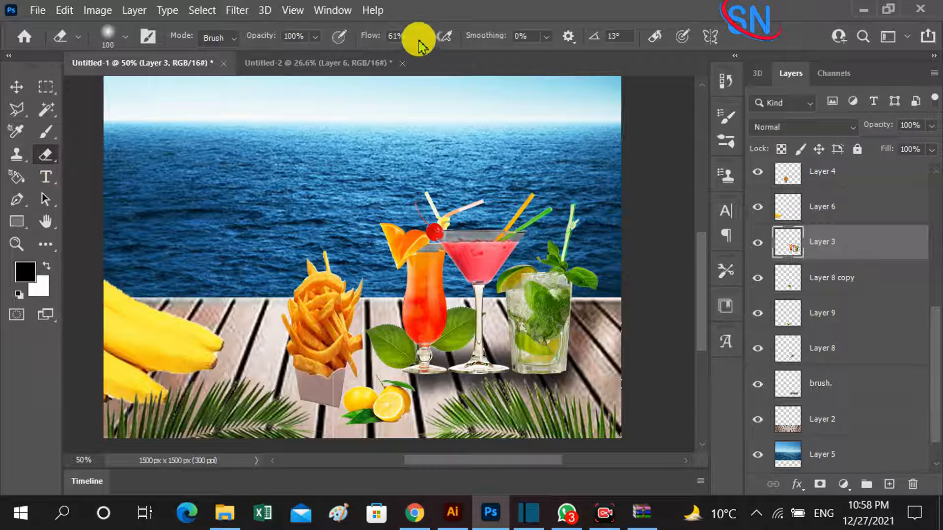
key(z)
click(415, 352)
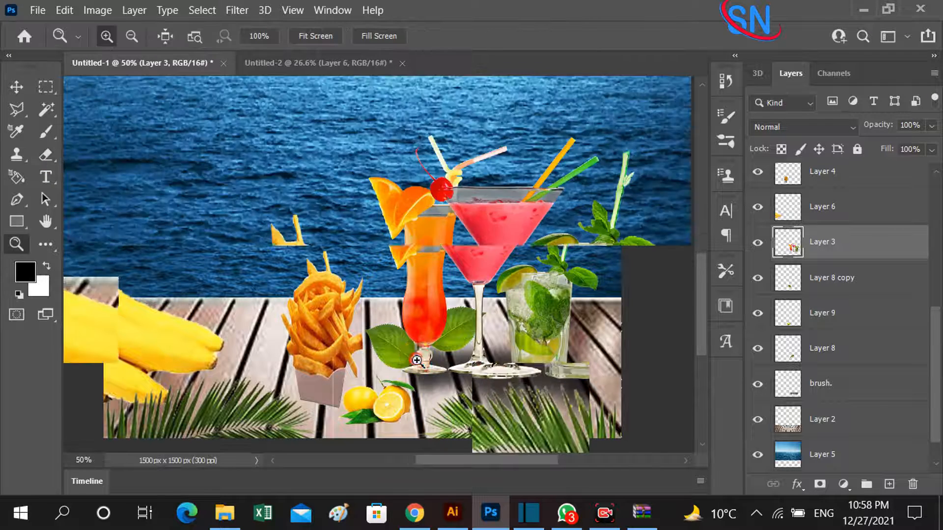
click(415, 351)
drag(416, 351, 325, 300)
click(45, 156)
drag(364, 349, 305, 357)
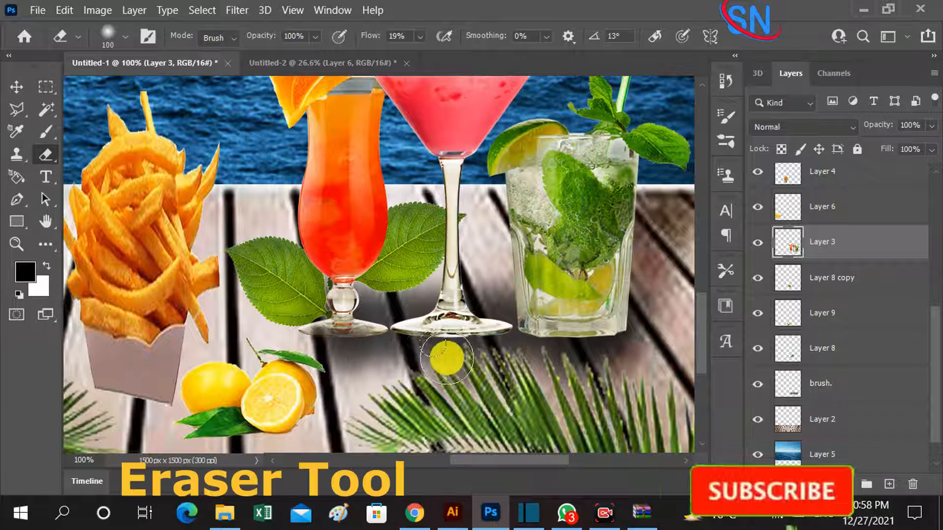
mouse_move(448, 359)
mouse_down()
mouse_move(434, 353)
mouse_move(458, 356)
mouse_up()
mouse_move(544, 353)
mouse_down()
mouse_move(569, 360)
mouse_move(530, 358)
mouse_up()
mouse_move(358, 353)
mouse_down()
mouse_move(337, 356)
mouse_move(362, 360)
mouse_up()
drag(580, 357, 631, 354)
key(space)
drag(378, 354, 583, 263)
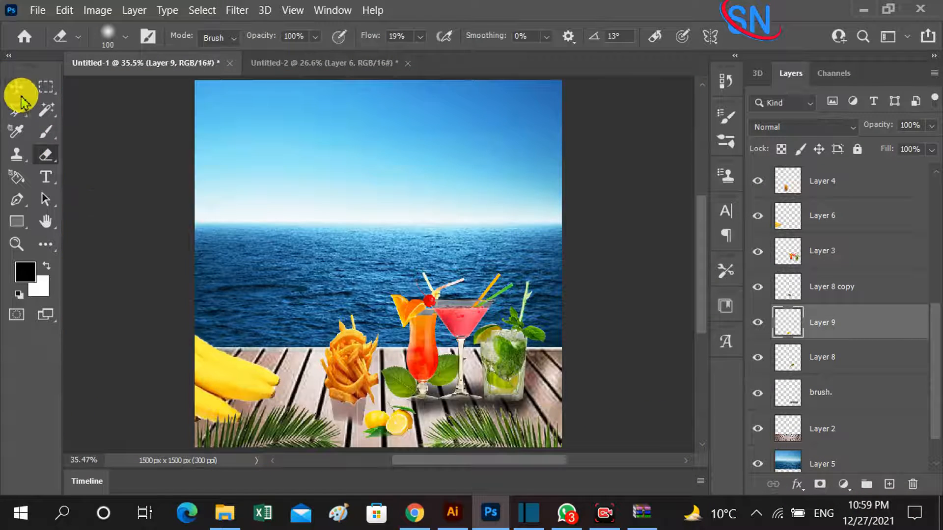
Scale the painted shadow on the "brush." layer down to about 83% beneath the cocktail glasses.
click(19, 93)
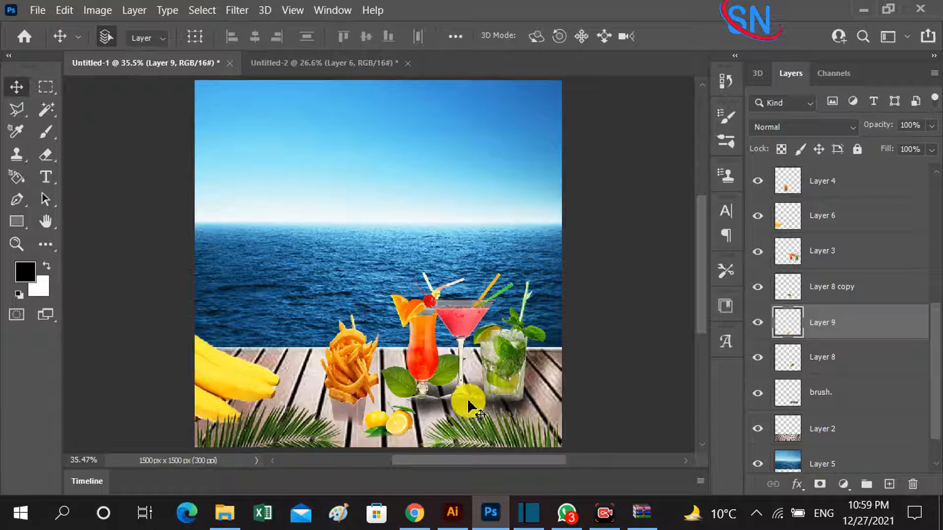
click(521, 416)
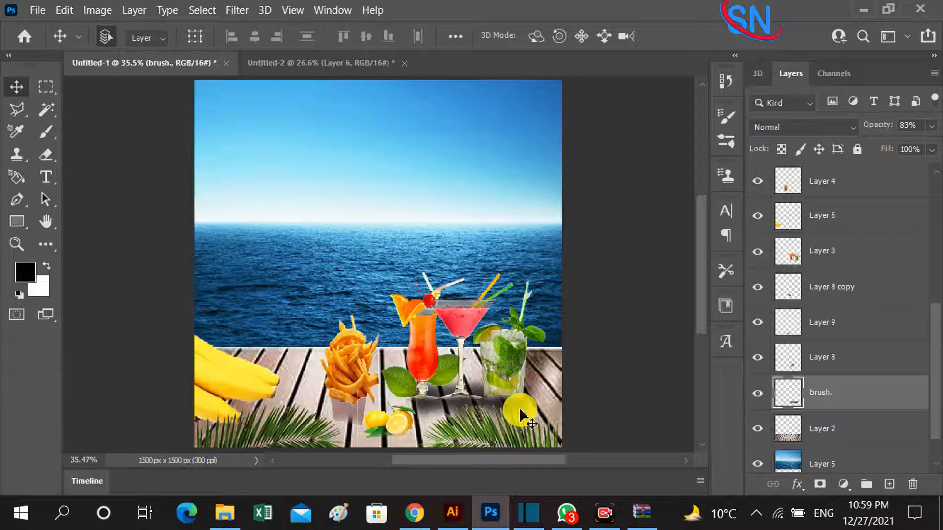
key(ctrl+t)
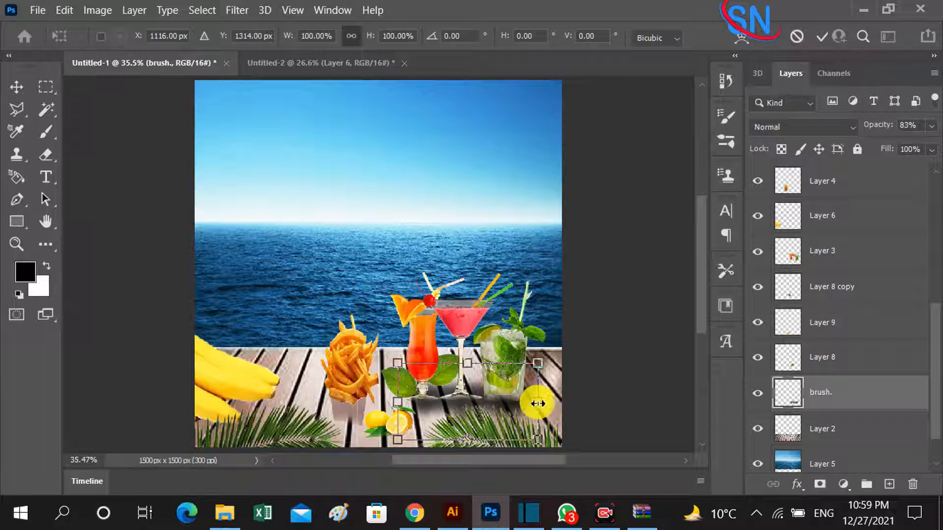
drag(537, 403, 489, 401)
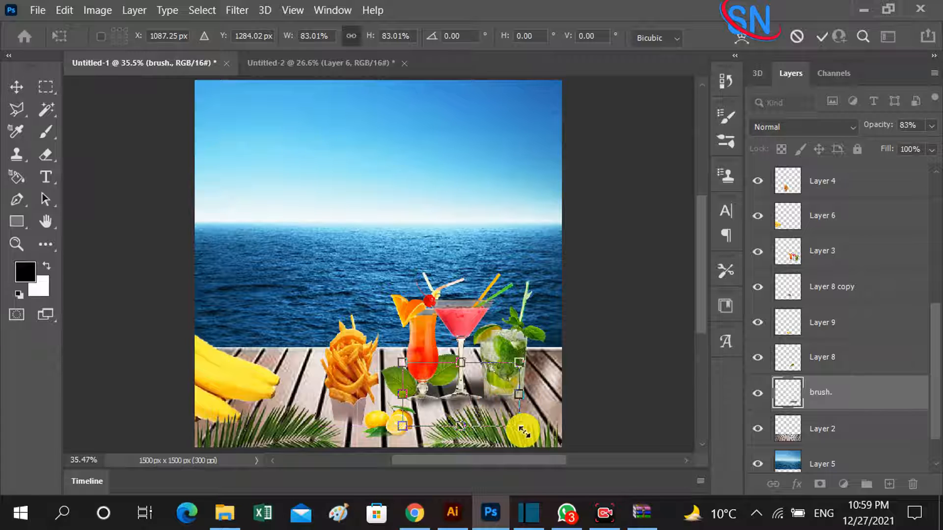
drag(526, 431, 530, 433)
key(Return)
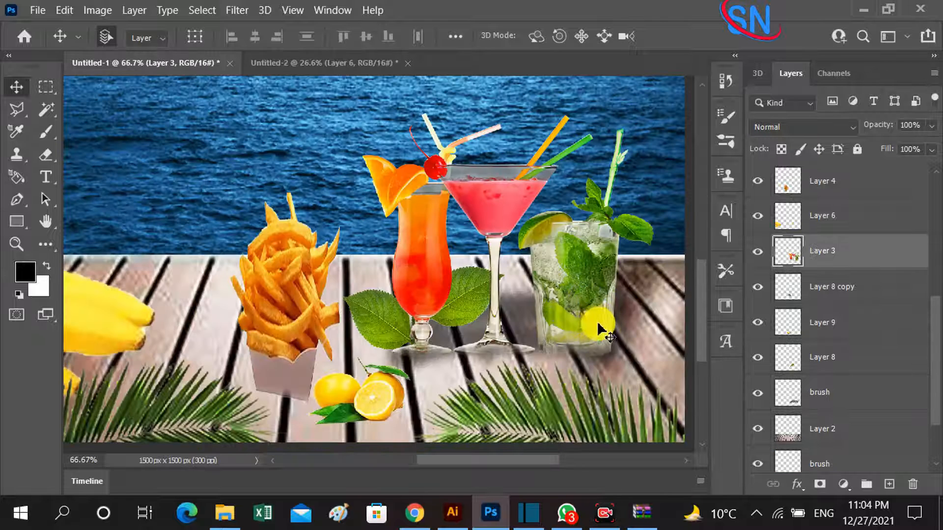
Move the cocktails slightly lower on the wooden table.
drag(569, 310, 573, 330)
mouse_move(516, 311)
mouse_down()
mouse_move(519, 338)
mouse_move(516, 331)
mouse_up()
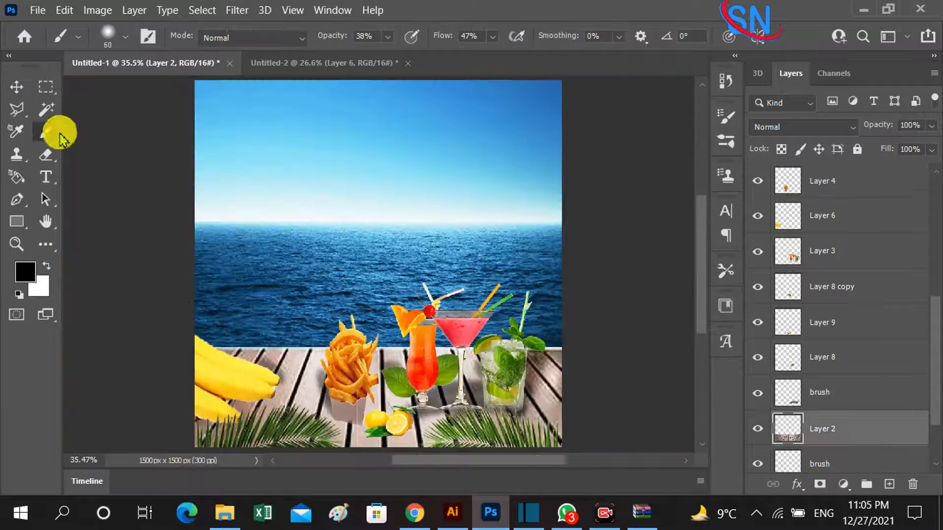
click(13, 88)
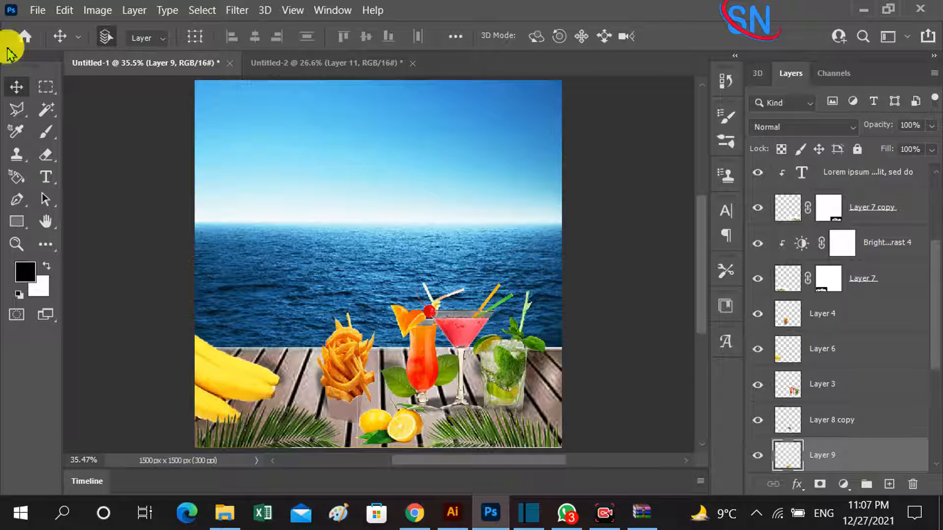
Open the "orange 2" image and bring its orange tree into Untitled-1 at the canvas's left edge.
click(45, 17)
click(80, 40)
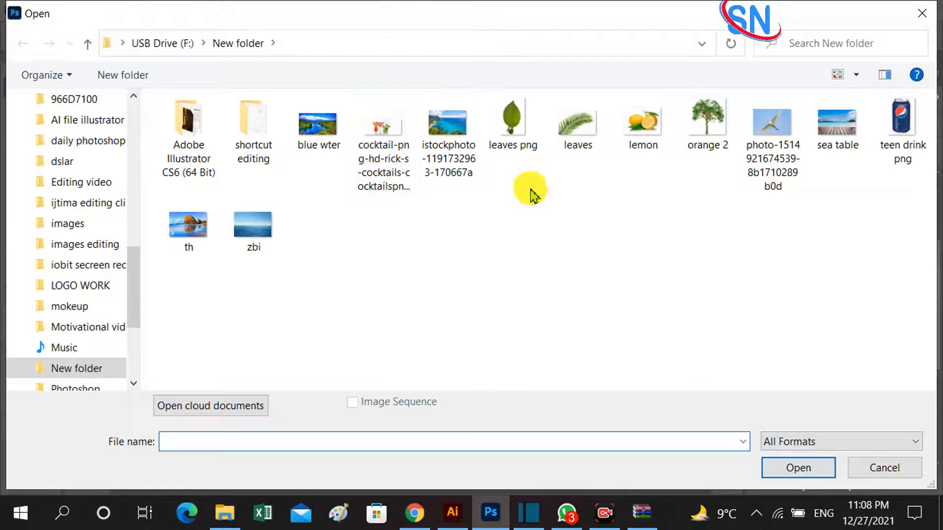
double_click(698, 147)
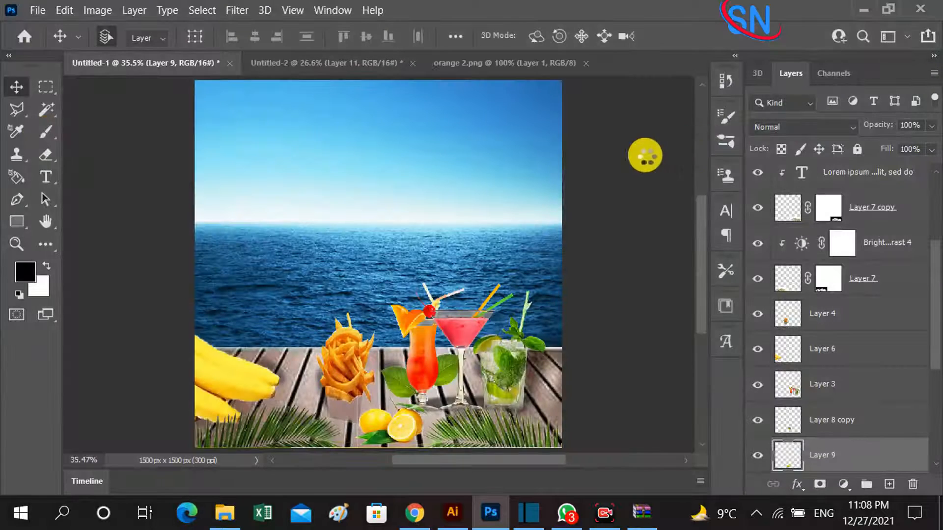
drag(441, 223, 190, 230)
Enlarge the orange tree slightly and position it over the sea along the canvas's left edge.
key(ctrl+t)
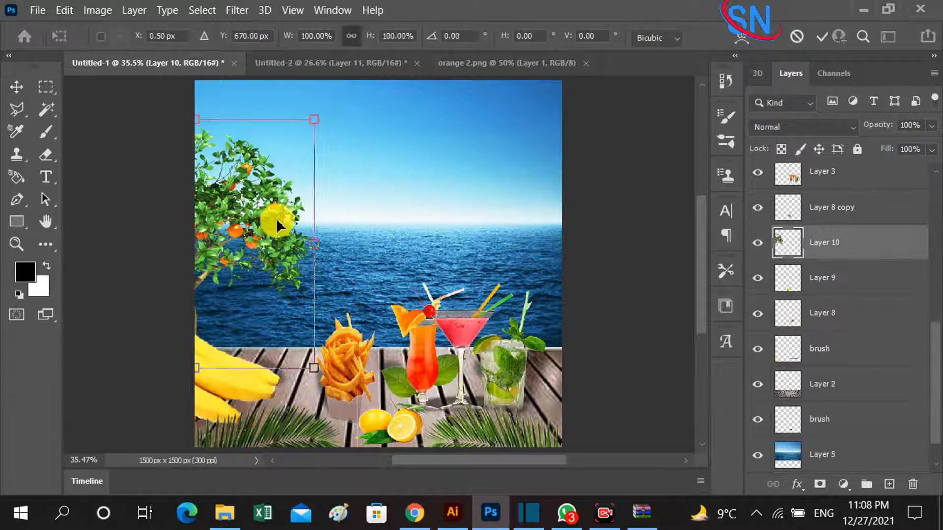
drag(310, 245, 364, 170)
drag(387, 112, 333, 182)
mouse_move(284, 207)
mouse_down()
mouse_move(266, 200)
mouse_move(278, 209)
mouse_move(284, 199)
mouse_up()
key(Return)
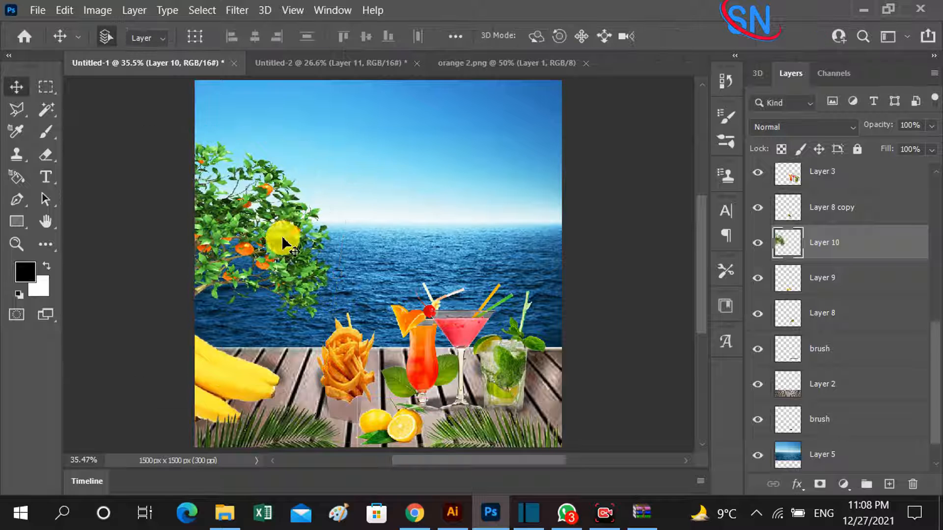
Duplicate the orange tree layer, then transform the copy and fit it along the canvas's right edge.
scroll(864, 231, down, 1)
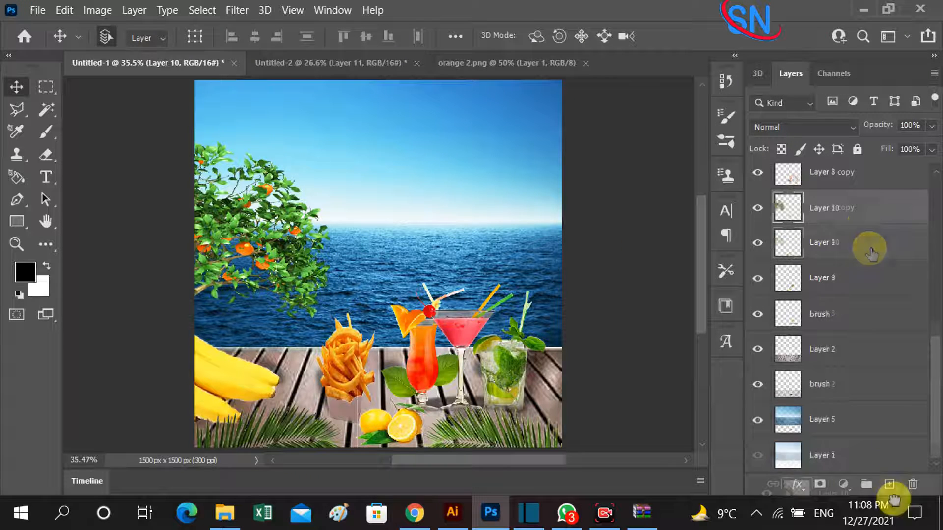
key(ctrl+j)
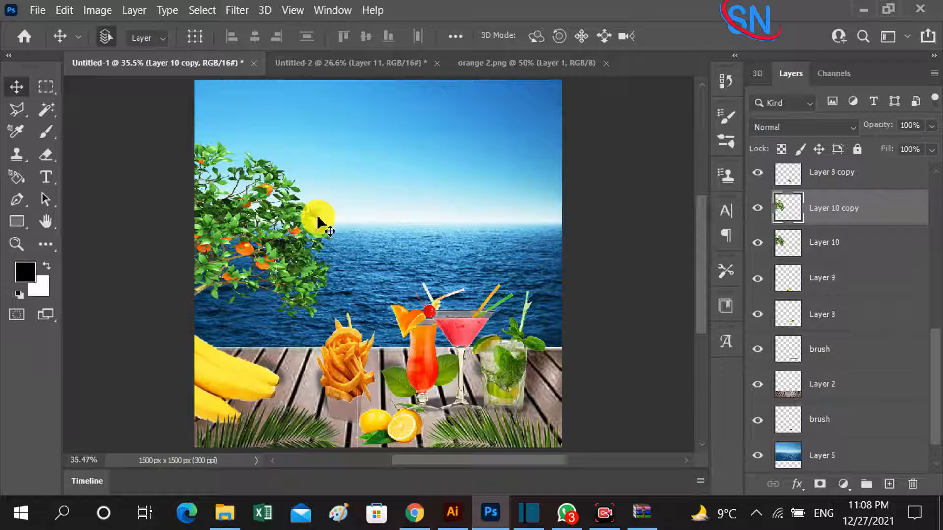
key(ctrl+t)
drag(253, 217, 611, 228)
drag(391, 111, 360, 141)
drag(506, 211, 535, 201)
drag(409, 156, 382, 136)
mouse_move(516, 206)
mouse_down()
mouse_move(531, 208)
mouse_move(536, 193)
mouse_move(525, 182)
mouse_move(529, 203)
mouse_up()
key(Return)
Apply a Gaussian Blur with a 2.5-pixel radius to the left orange tree on Layer 10.
click(263, 210)
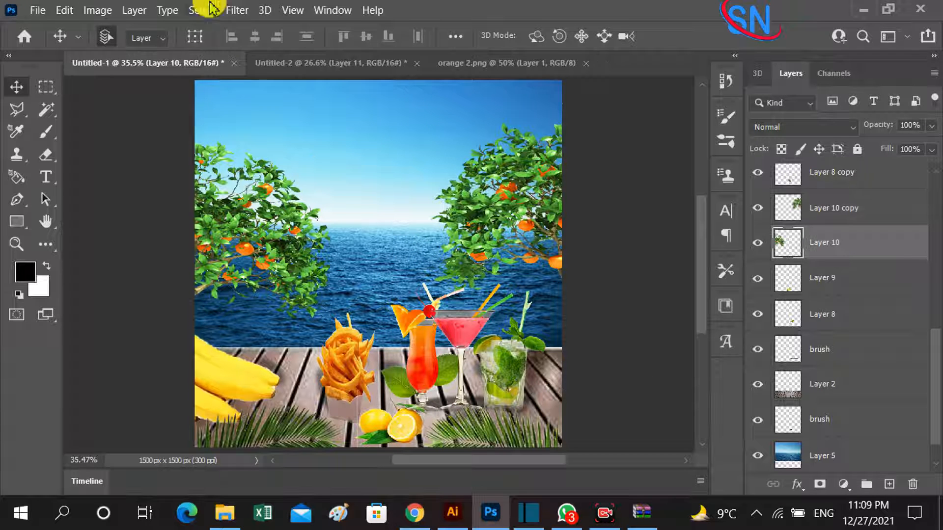
click(237, 9)
mouse_move(388, 217)
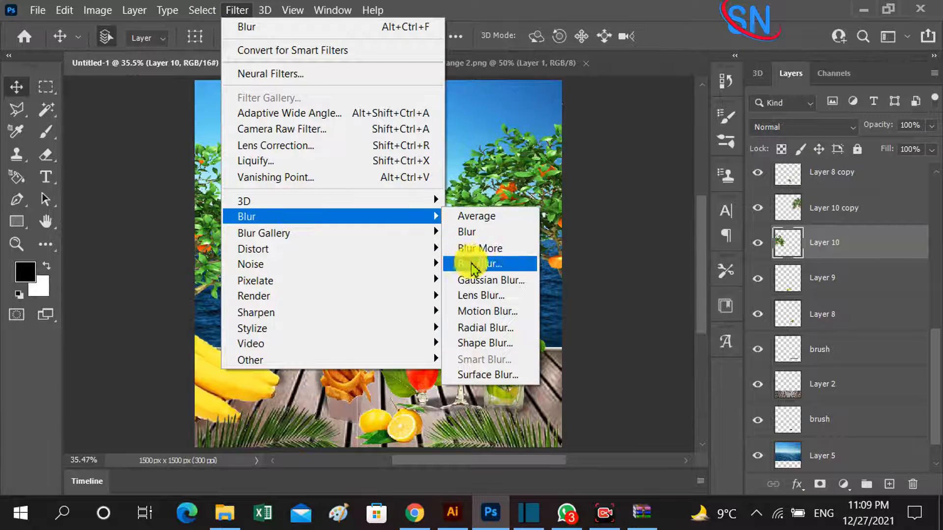
click(492, 280)
mouse_move(632, 284)
mouse_down()
mouse_move(690, 287)
mouse_move(642, 284)
mouse_up()
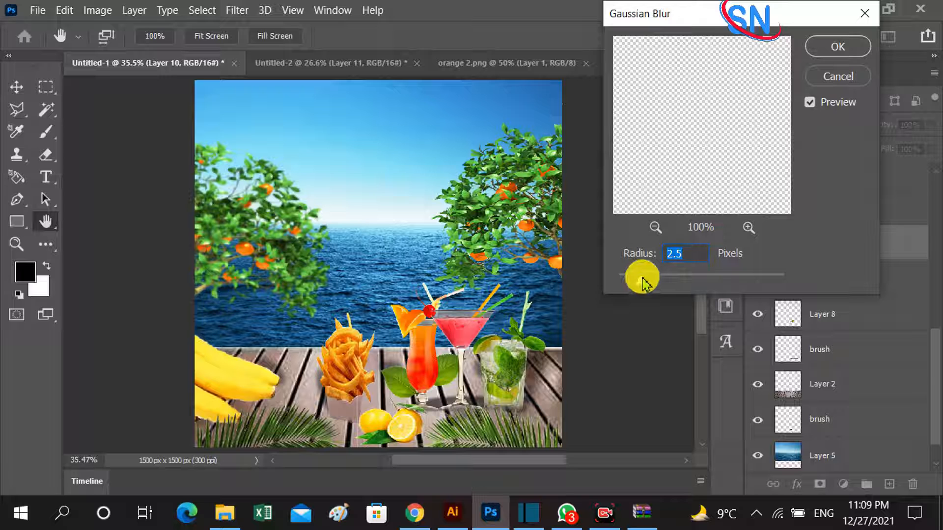
click(839, 48)
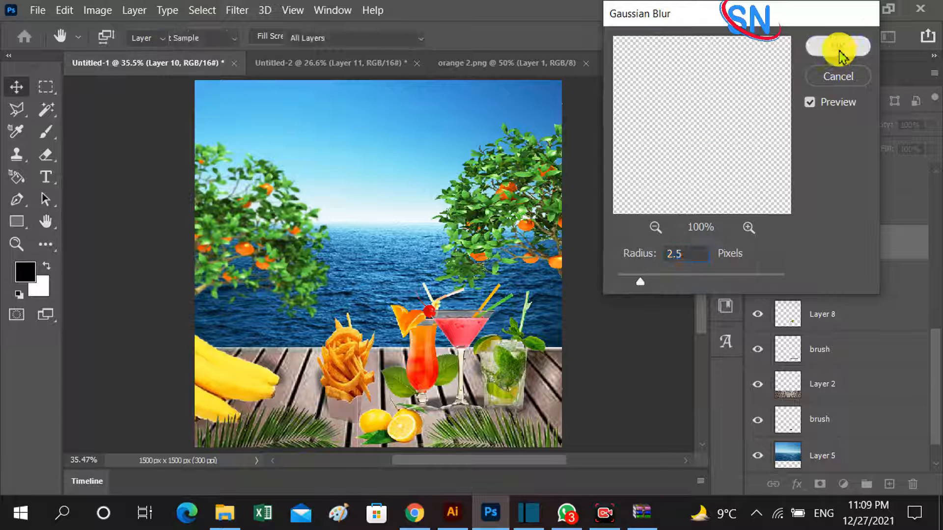
Raise the right orange tree slightly and apply a Gaussian Blur with a 2.0-pixel radius to it.
drag(549, 215, 553, 199)
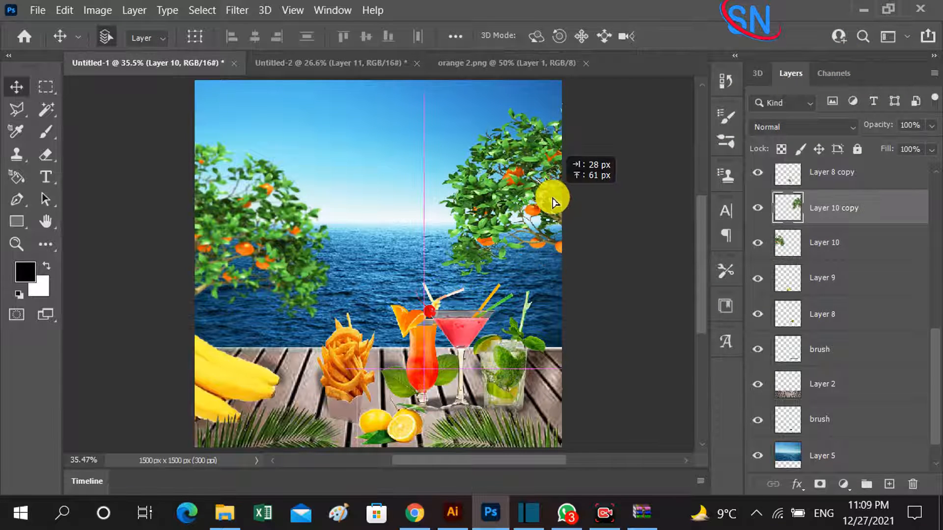
click(238, 11)
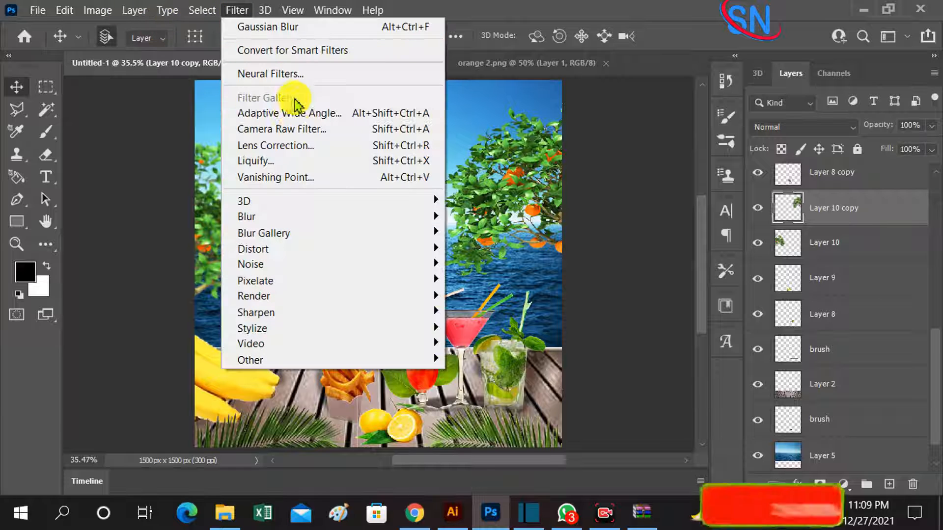
mouse_move(289, 224)
click(528, 279)
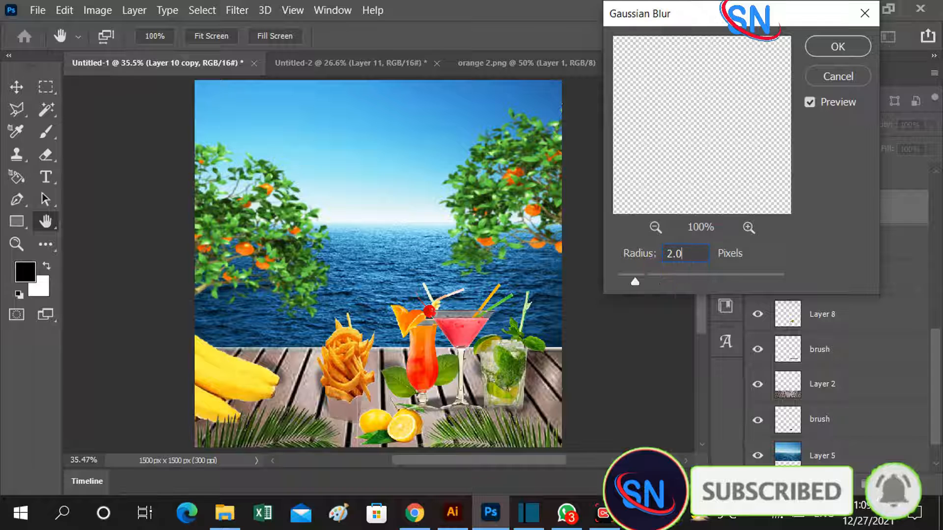
click(840, 43)
mouse_move(537, 185)
mouse_down()
mouse_move(554, 193)
mouse_move(540, 194)
mouse_up()
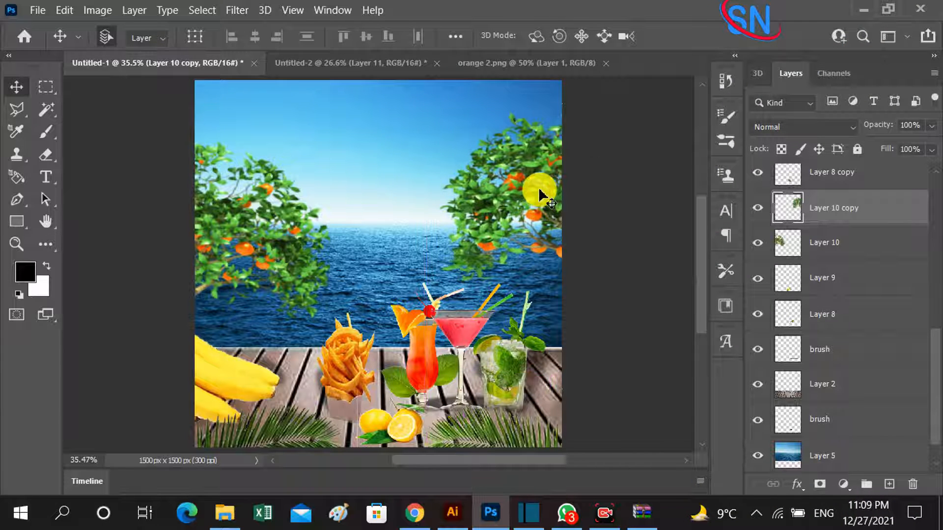
Scale down the flying white bird and position it high in the sky between the orange trees.
drag(374, 150, 403, 222)
key(ctrl+t)
drag(480, 88, 400, 164)
drag(388, 207, 482, 132)
key(Return)
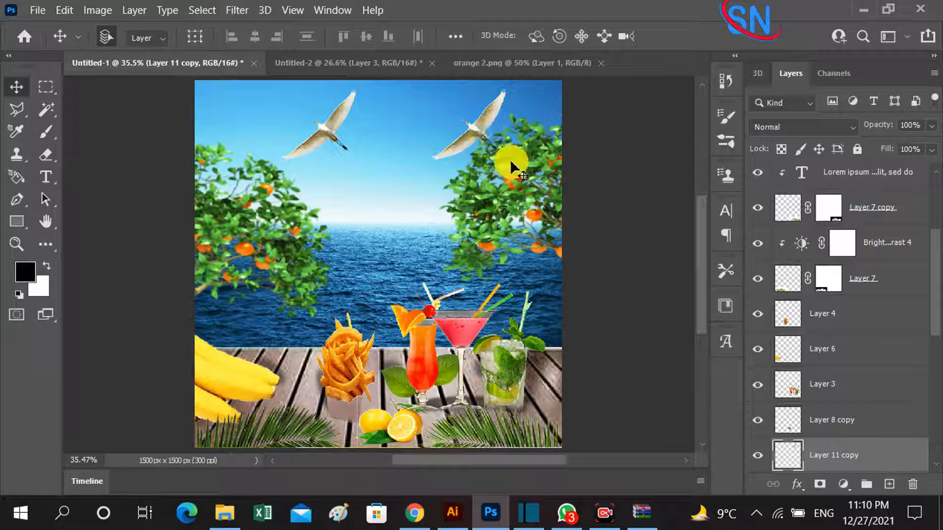
Move the right bird's layer beneath the Layer 10 copy tree and shift the bird slightly toward the right tree.
click(546, 155)
click(474, 135)
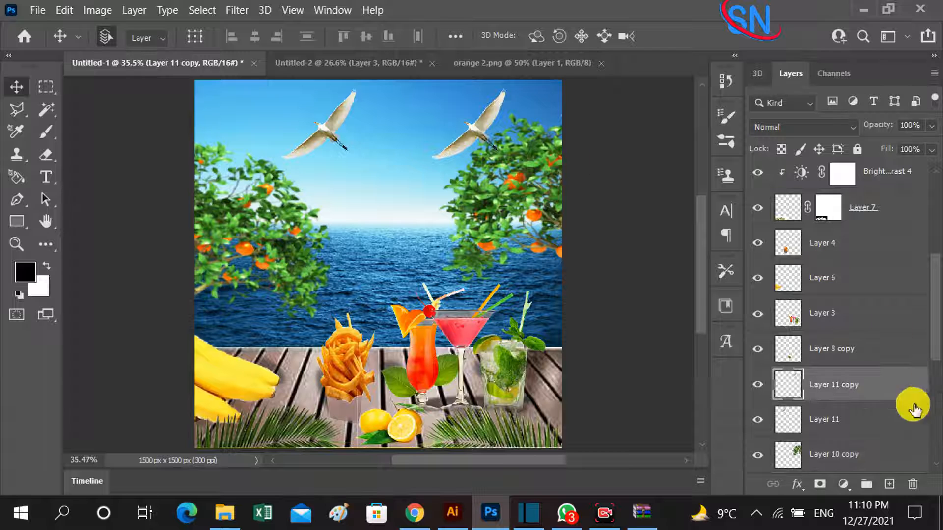
drag(869, 397, 863, 466)
mouse_move(471, 144)
mouse_down()
mouse_move(477, 149)
mouse_move(482, 136)
mouse_up()
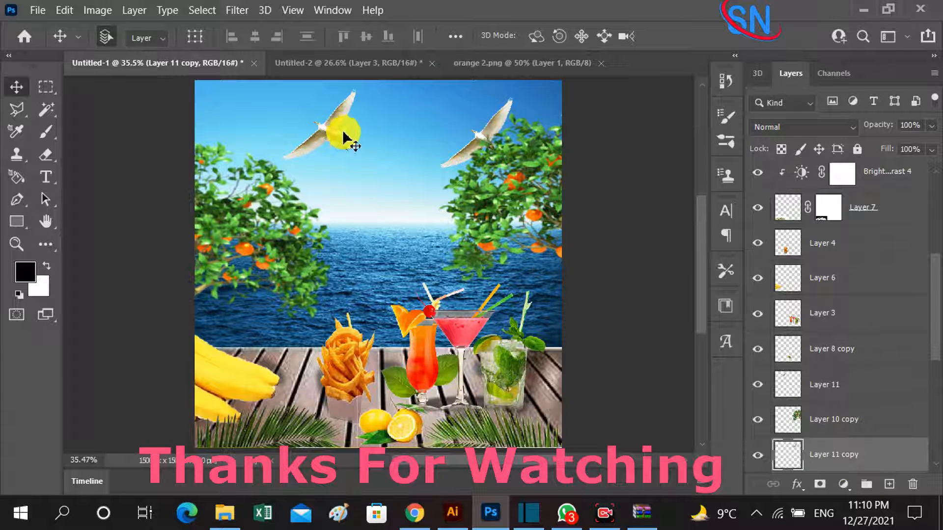
click(35, 14)
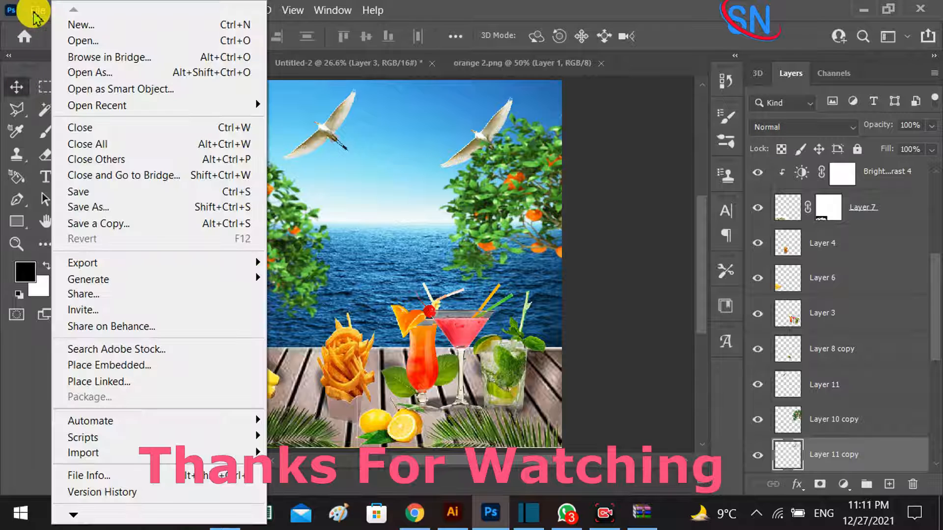